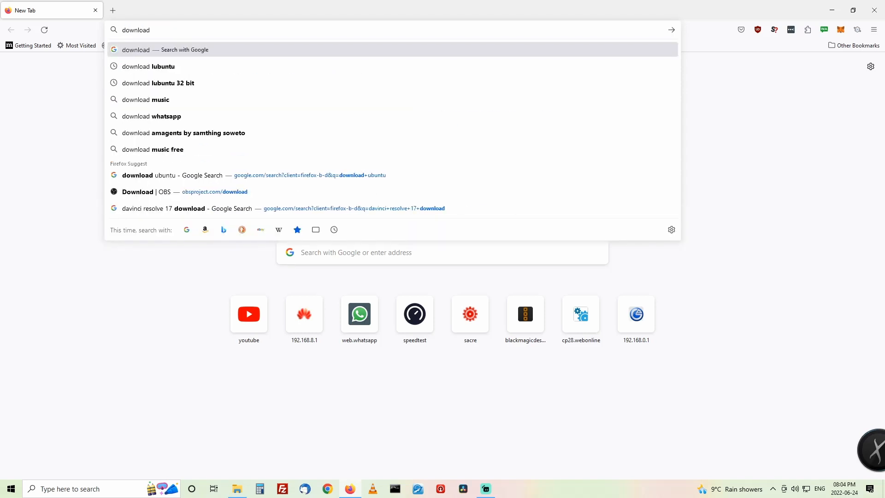
Search the web for 'download unreal engine' and open the official Download Unreal Engine page.
type("un")
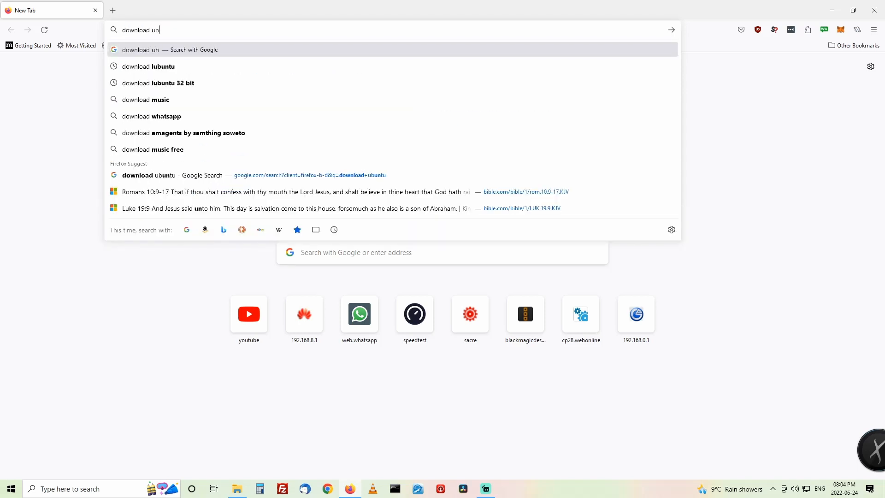
type("rea")
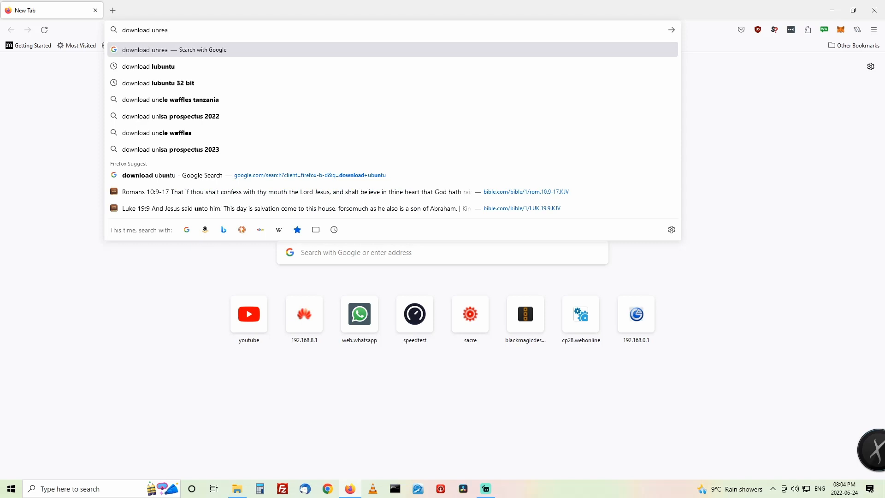
type("l engine")
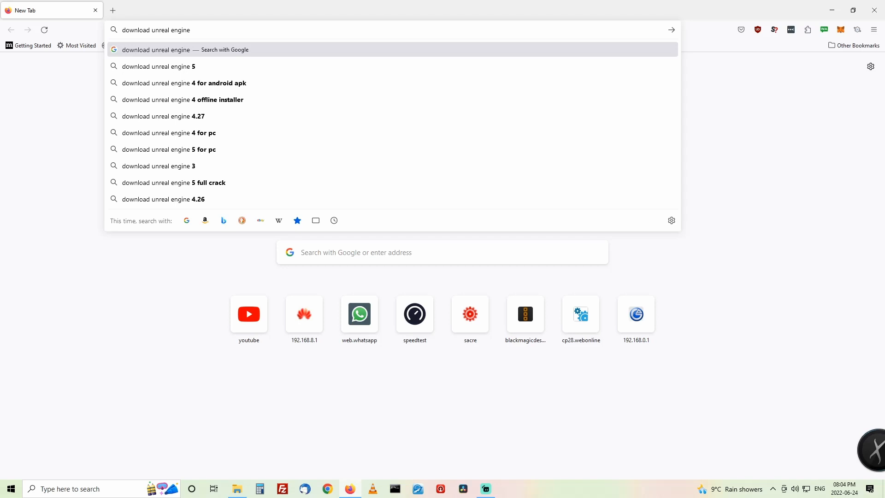
key("Return")
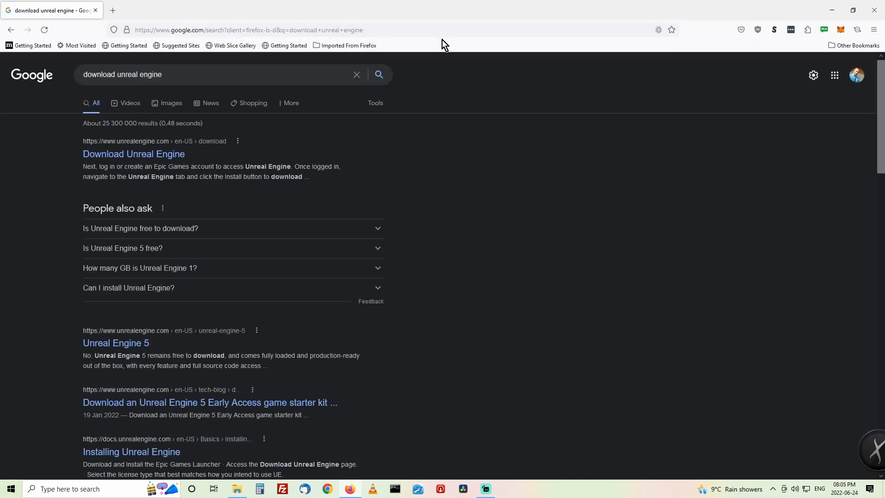
left_click(170, 161)
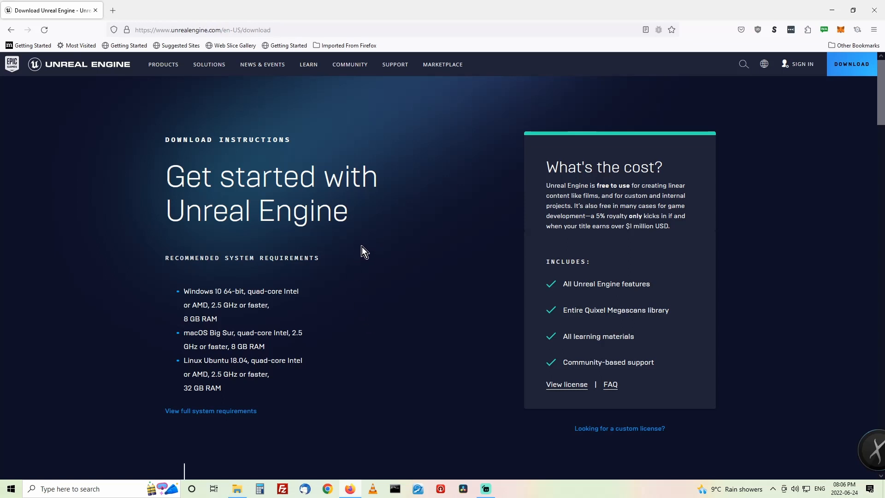
scroll(387, 236, "down", 1)
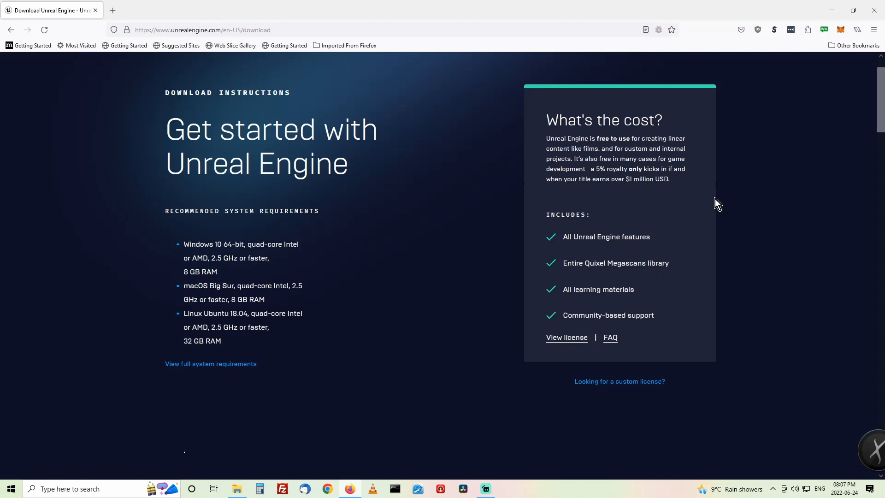
scroll(465, 369, "down", 4)
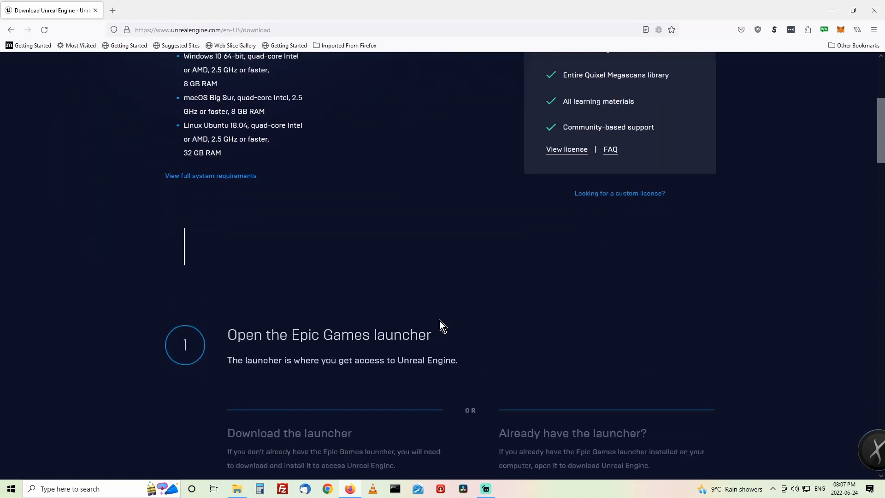
scroll(421, 244, "down", 4)
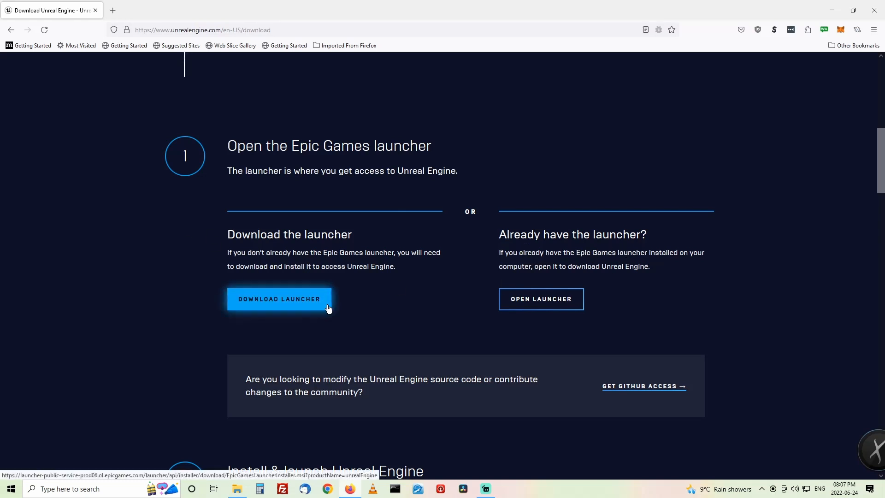
scroll(155, 296, "down", 3)
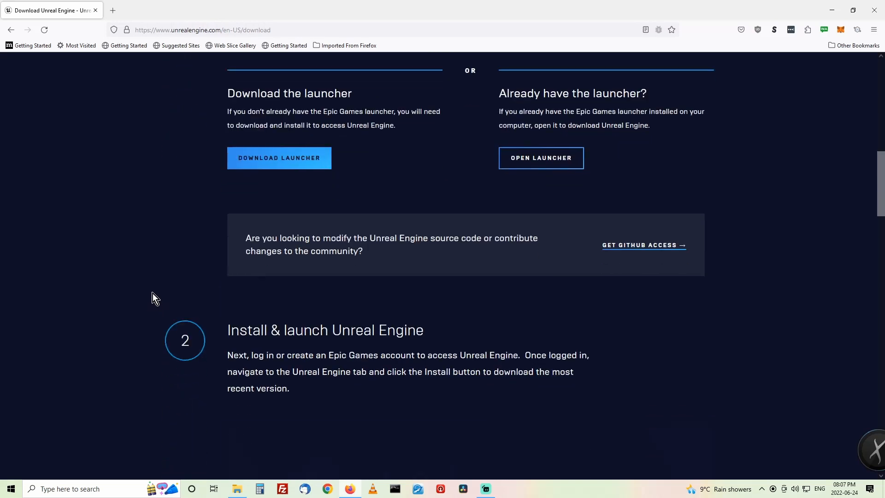
scroll(135, 259, "down", 2)
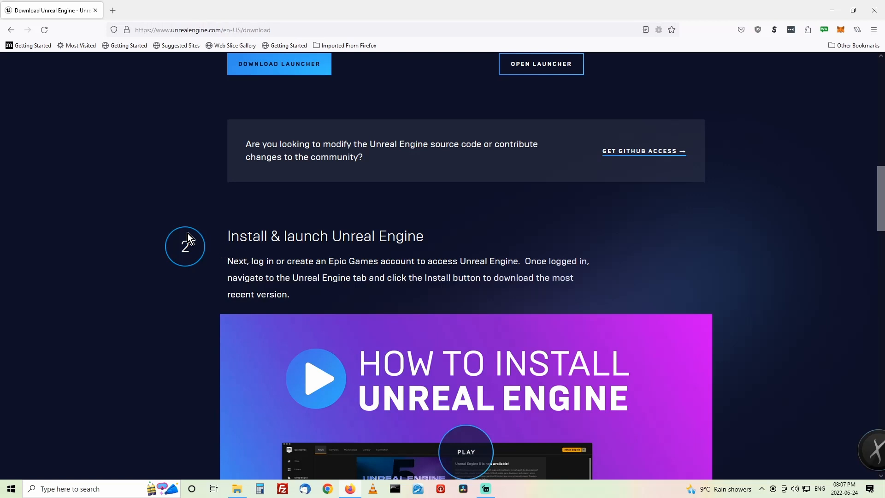
scroll(157, 228, "down", 5)
scroll(158, 227, "down", 6)
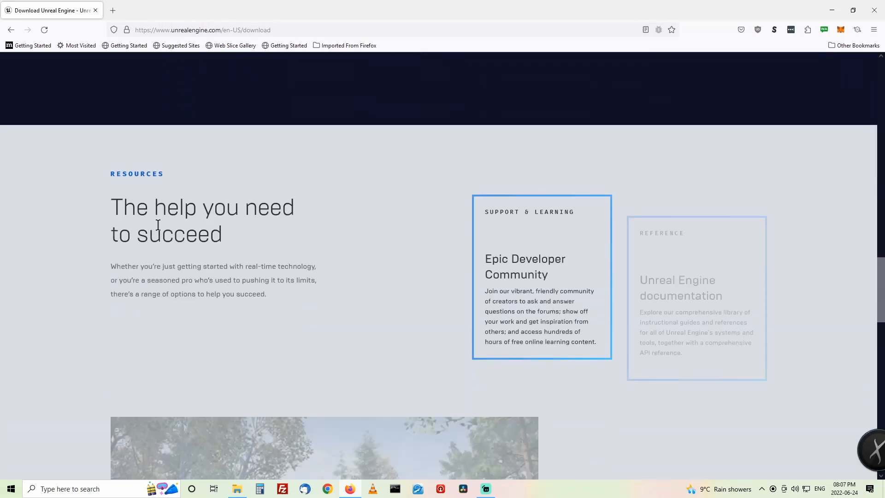
scroll(102, 220, "down", 2)
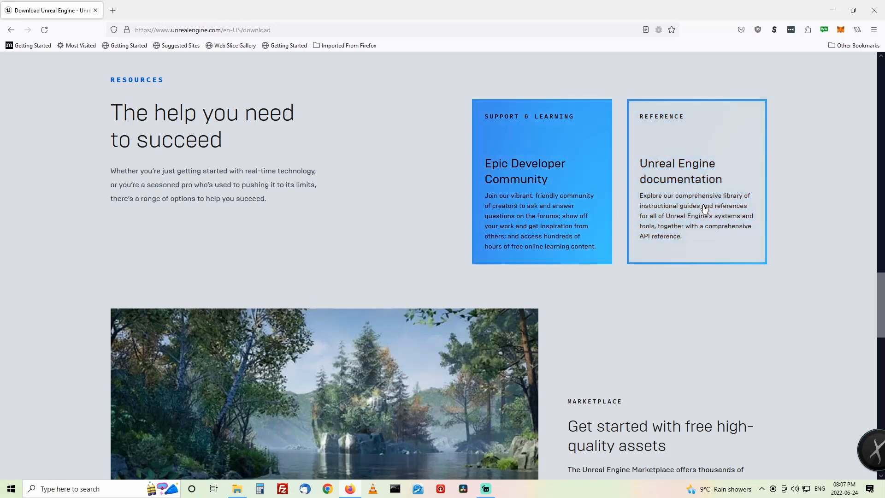
scroll(75, 244, "down", 2)
scroll(64, 231, "down", 3)
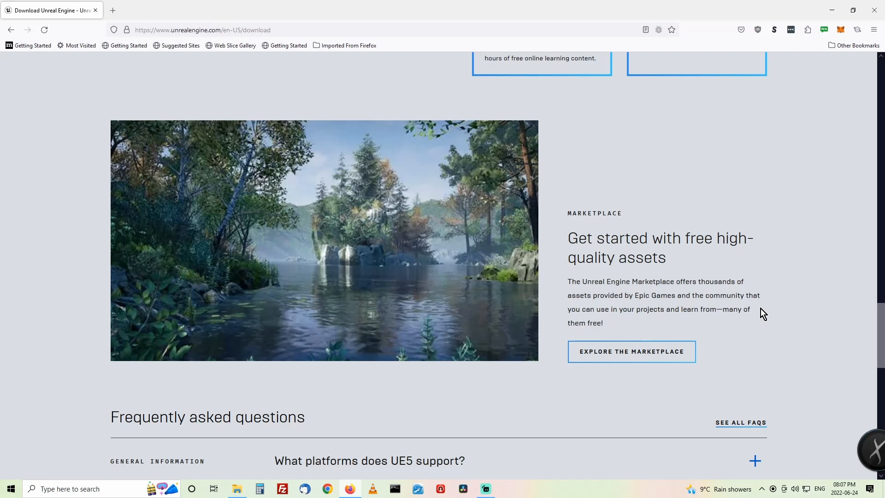
scroll(802, 280, "down", 3)
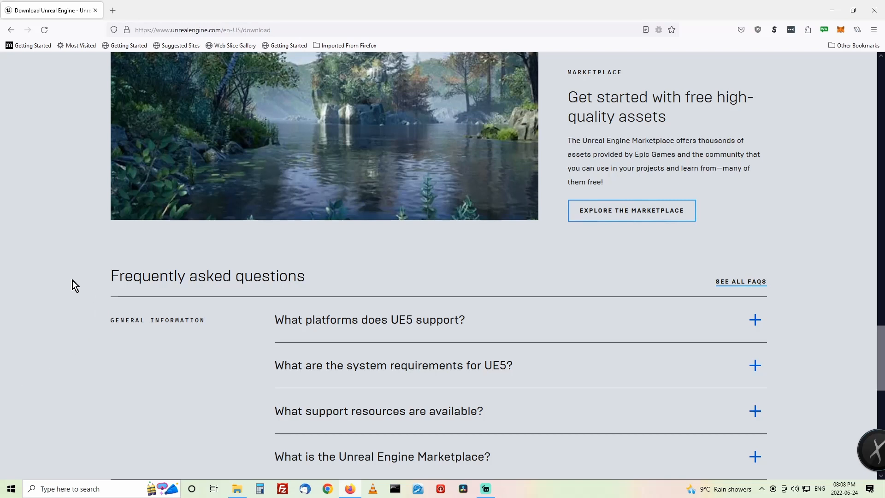
scroll(64, 269, "down", 3)
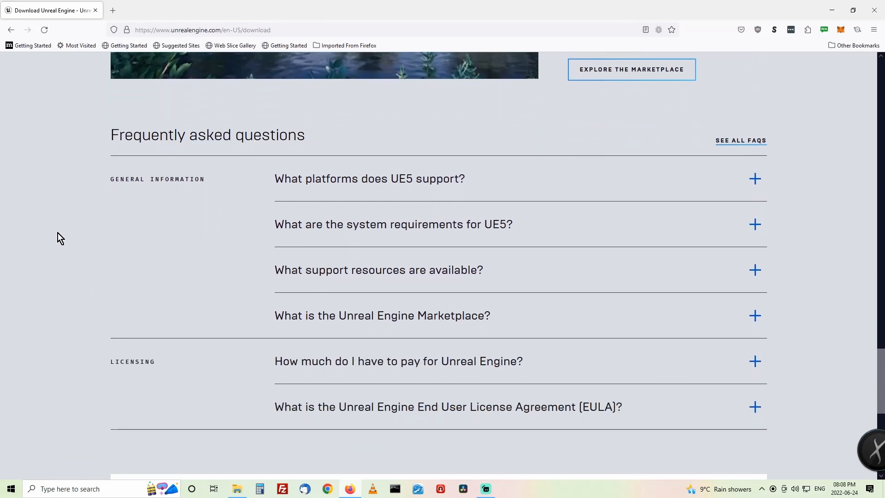
scroll(54, 181, "down", 1)
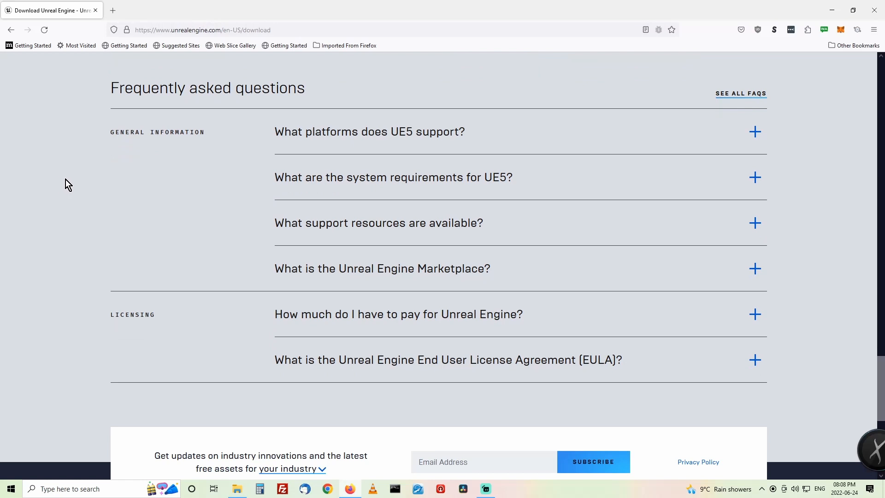
scroll(76, 295, "down", 3)
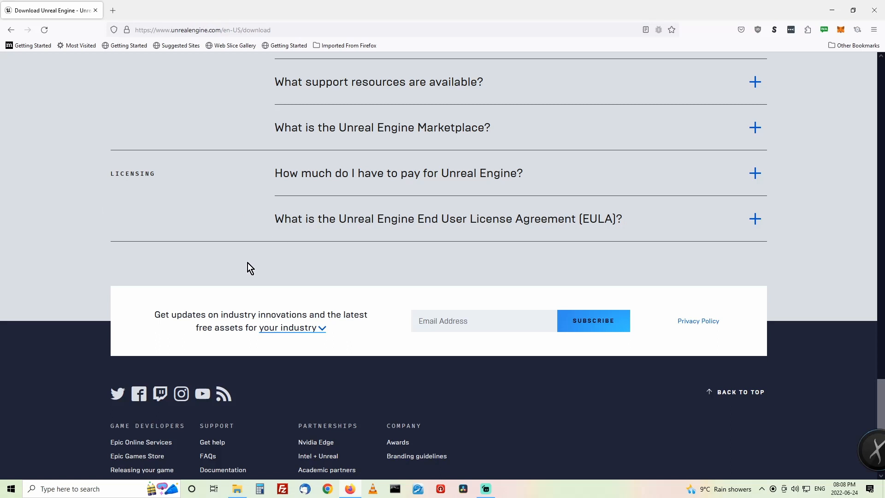
scroll(109, 242, "down", 3)
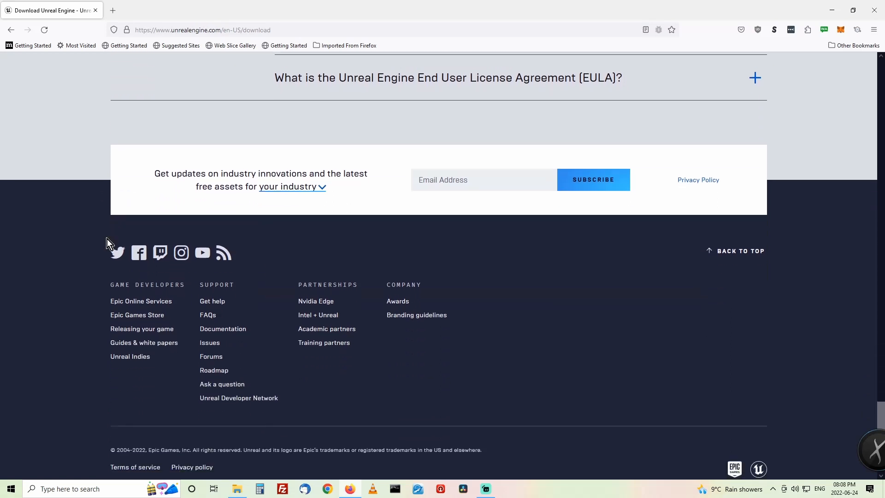
left_click(481, 185)
left_click(536, 306)
key("Home")
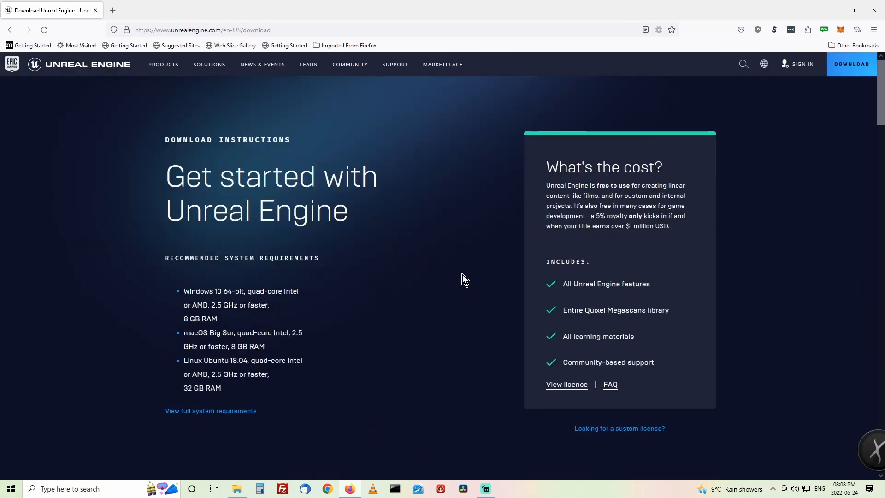
Download the Epic Games launcher installer EpicInstaller-13.3.0-unrealEngine.msi (152 MB).
scroll(471, 279, "down", 9)
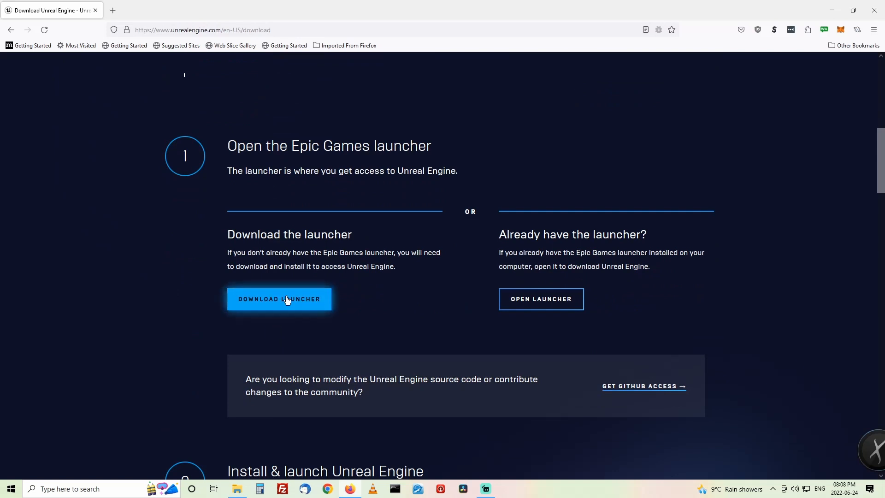
left_click(292, 302)
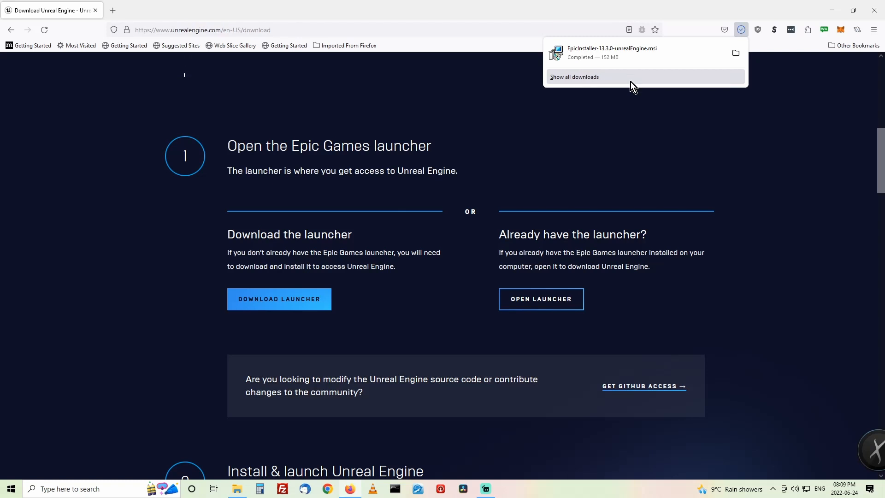
Run the downloaded EpicInstaller and install the launcher to C:\Program Files (x86)\Epic Games\.
left_click(663, 56)
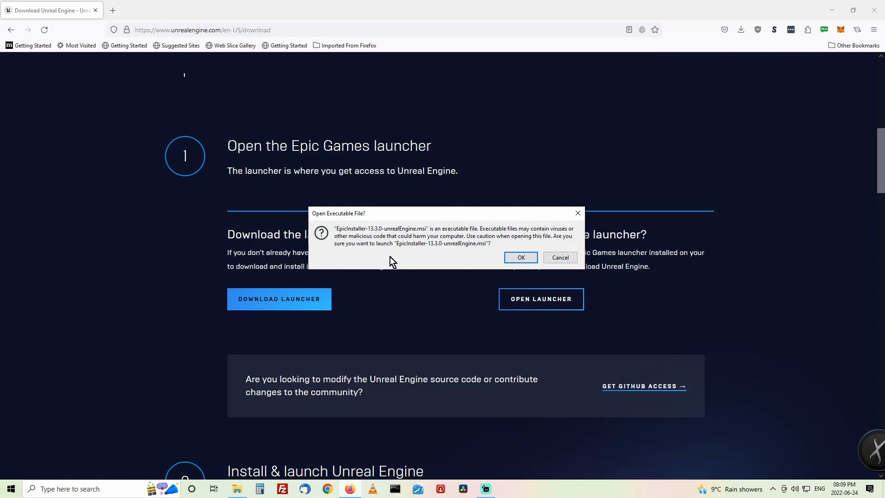
left_click(523, 258)
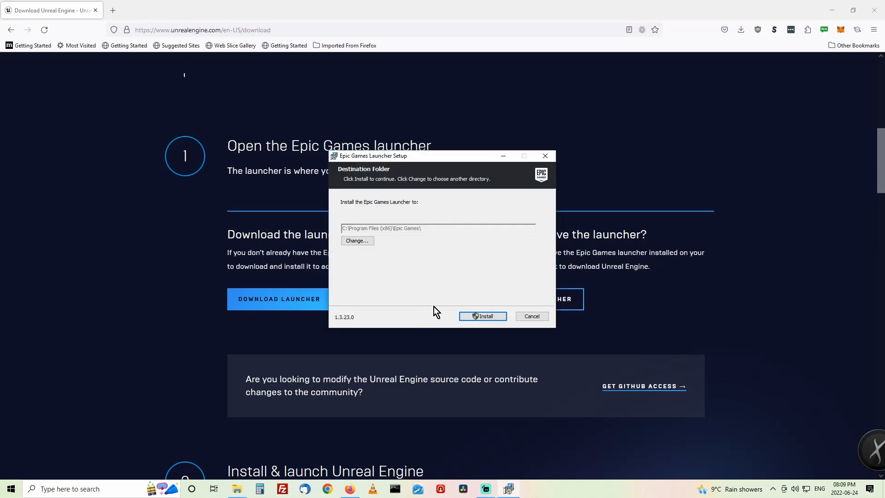
left_click(484, 316)
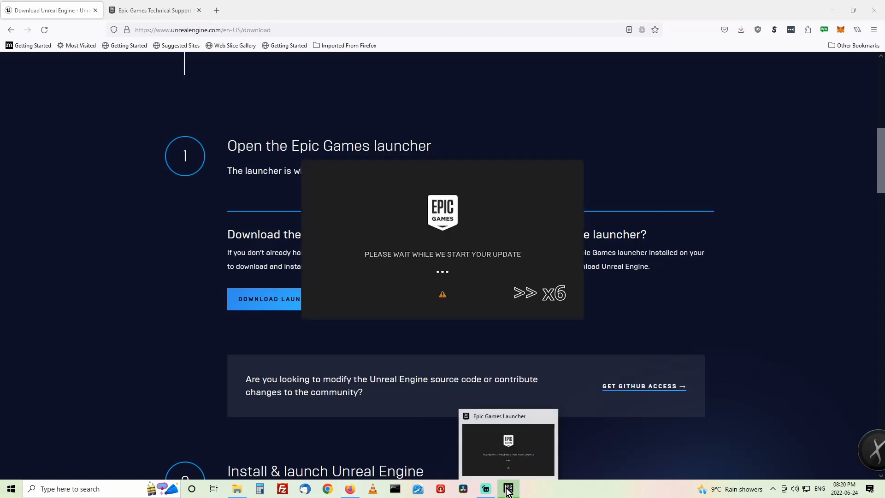
Bring the Epic Games Launcher window forward and let its verification and update finish.
right_click(509, 488)
left_click(538, 305)
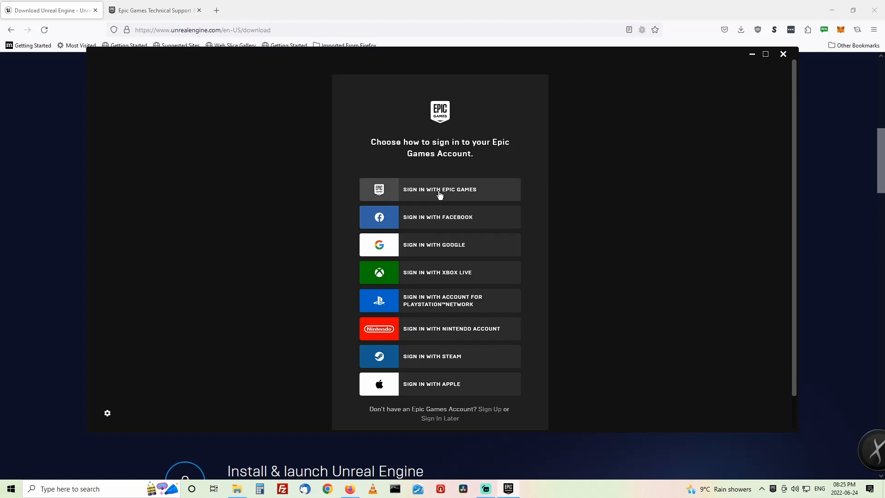
Choose signing in with Epic Games, allow EpicWebHelper through the firewall, and open the Sign Up form.
left_click(439, 195)
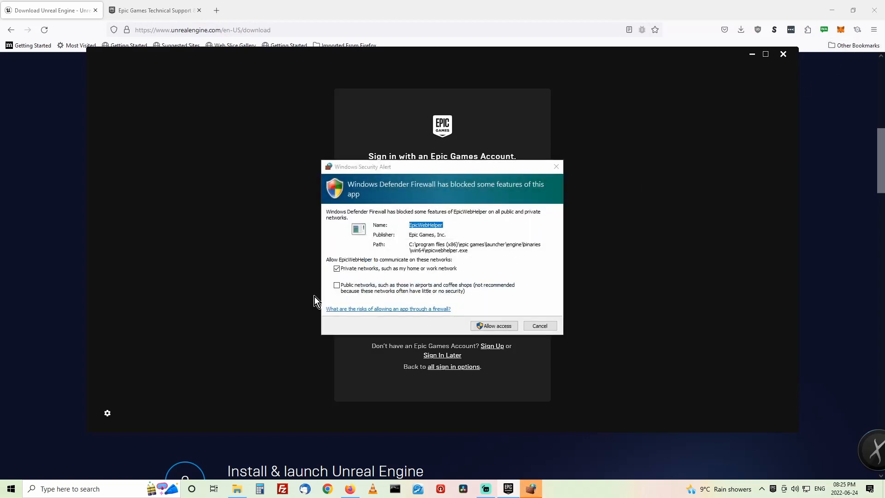
left_click(503, 326)
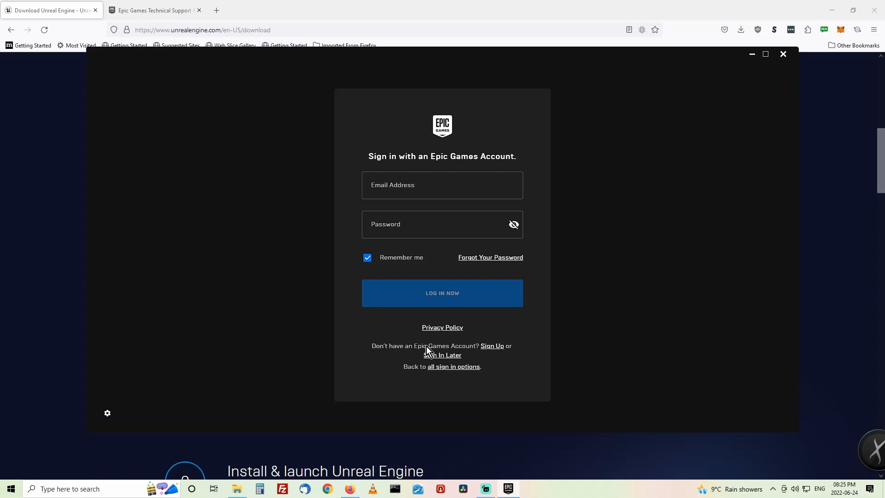
left_click(492, 346)
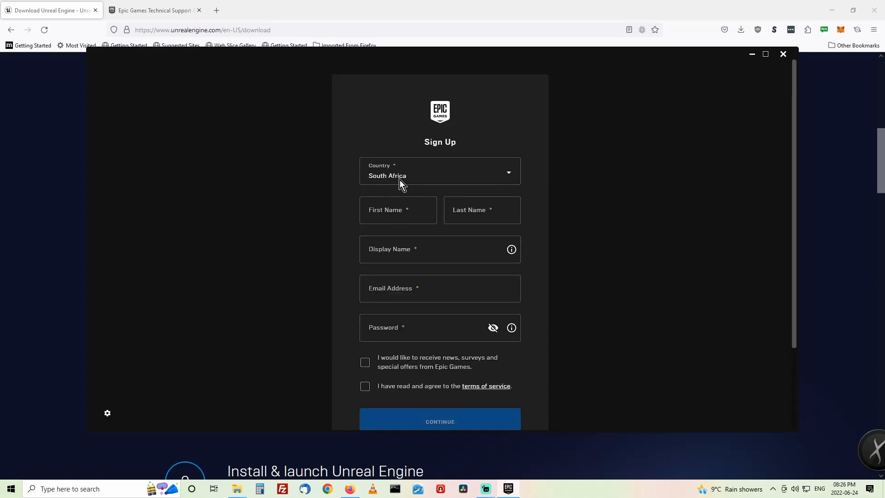
Fill in first name, last name, an untaken display name, email and password on the Sign Up form.
left_click(412, 211)
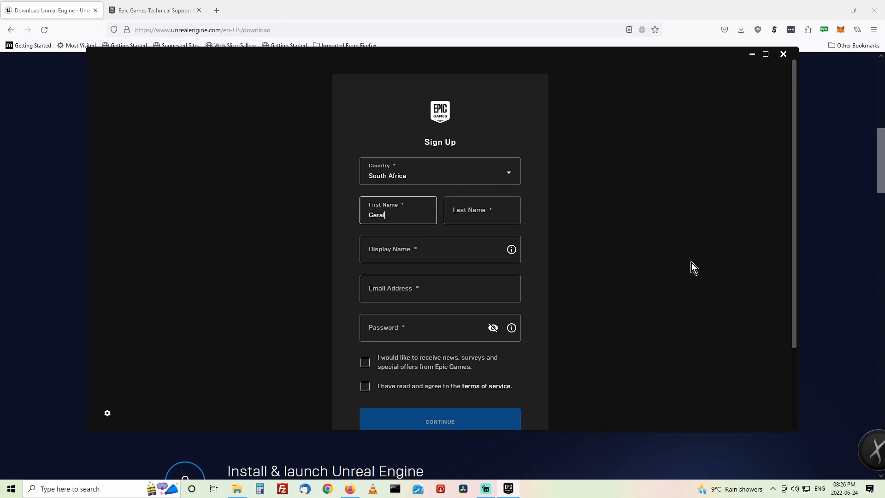
key("Tab")
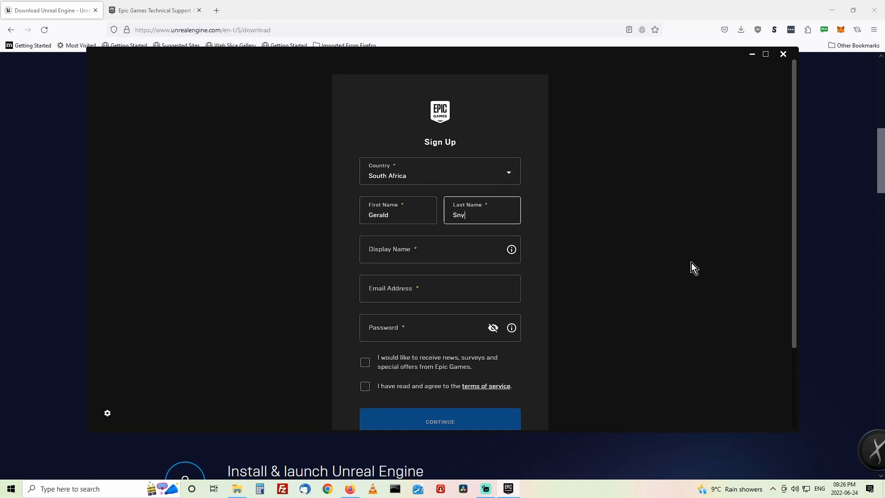
key("Tab")
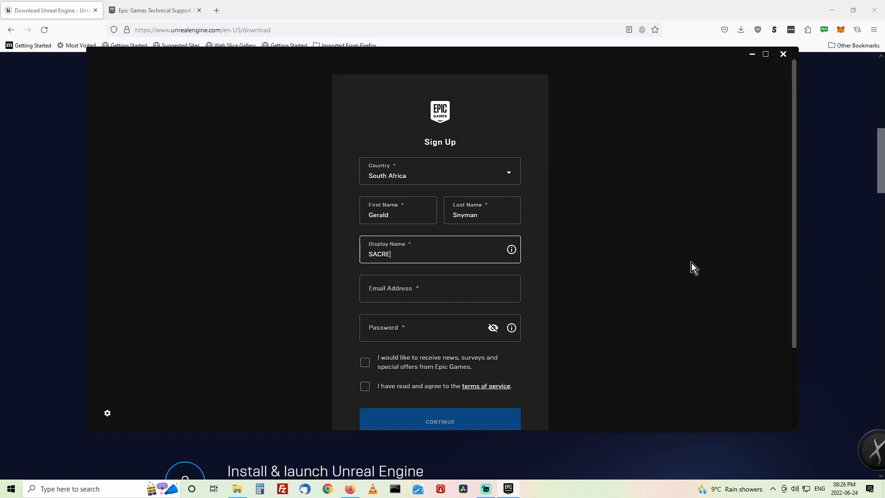
key("Tab")
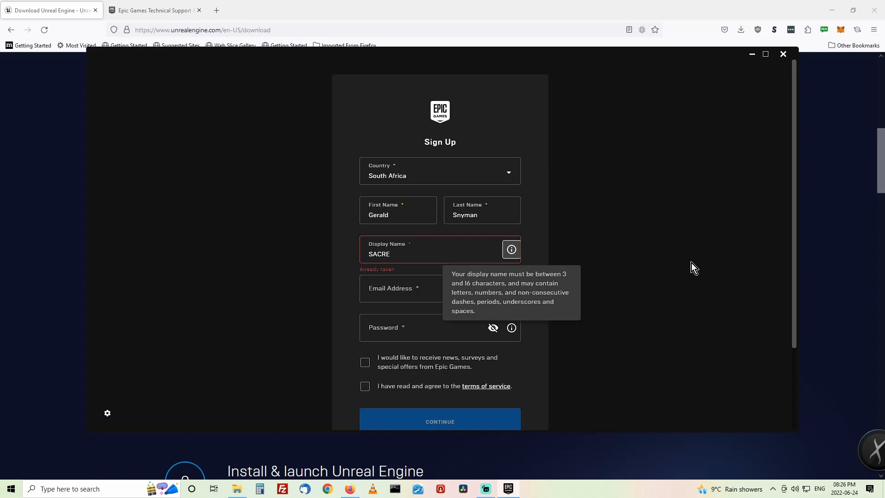
key("shift+Tab")
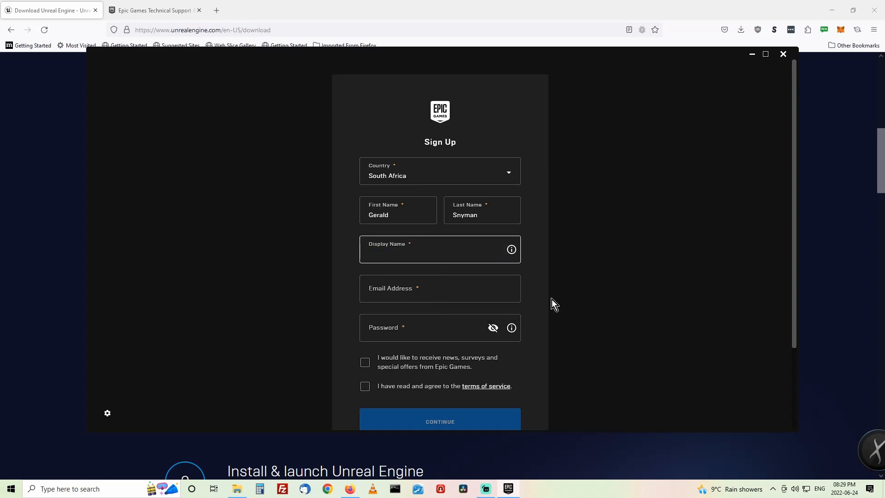
type("Gerald")
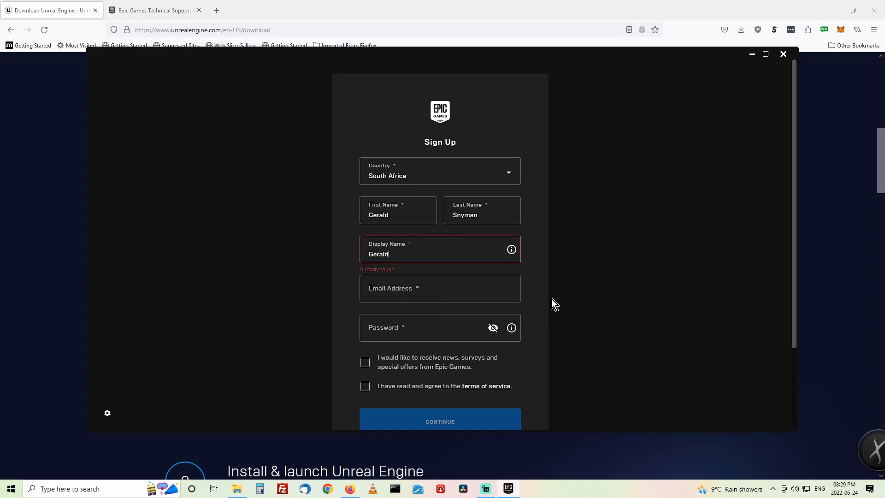
type("_S")
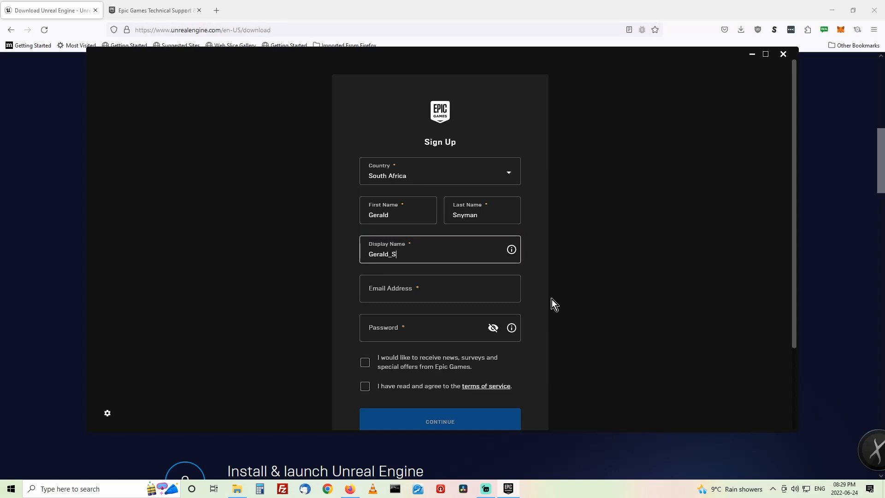
key("Tab")
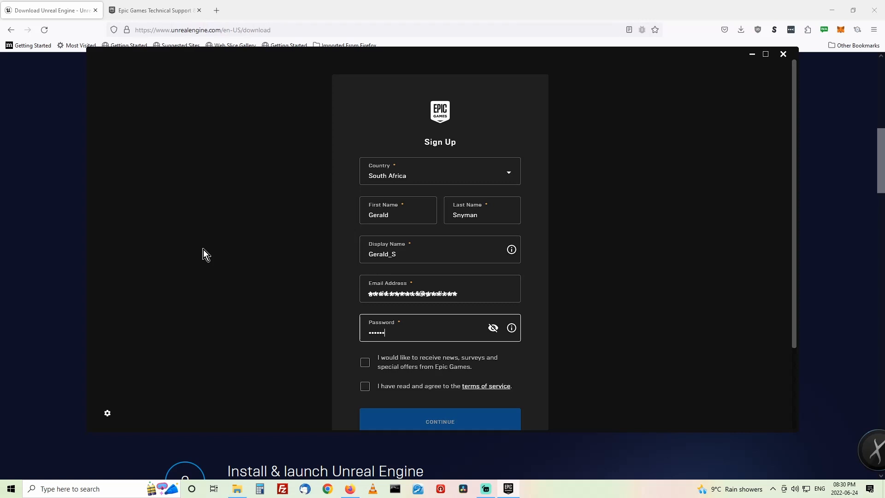
type("*")
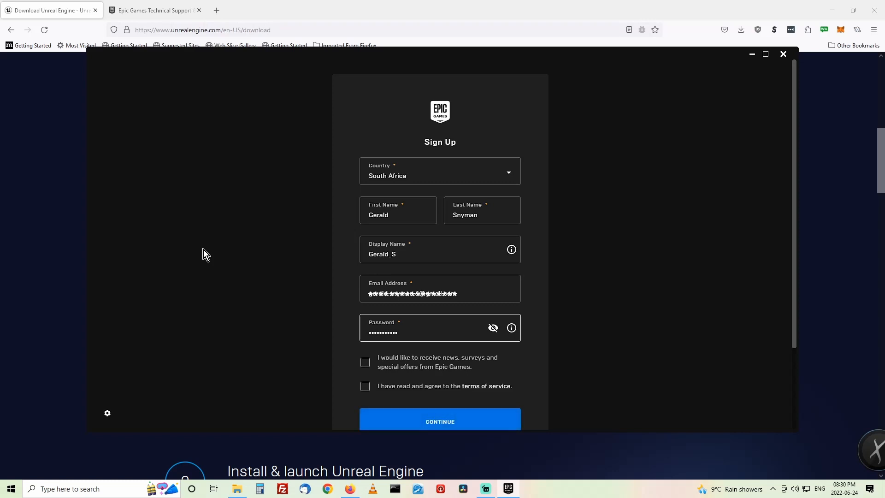
Opt in to news and offers, agree to the terms of service, and submit the form.
left_click(366, 363)
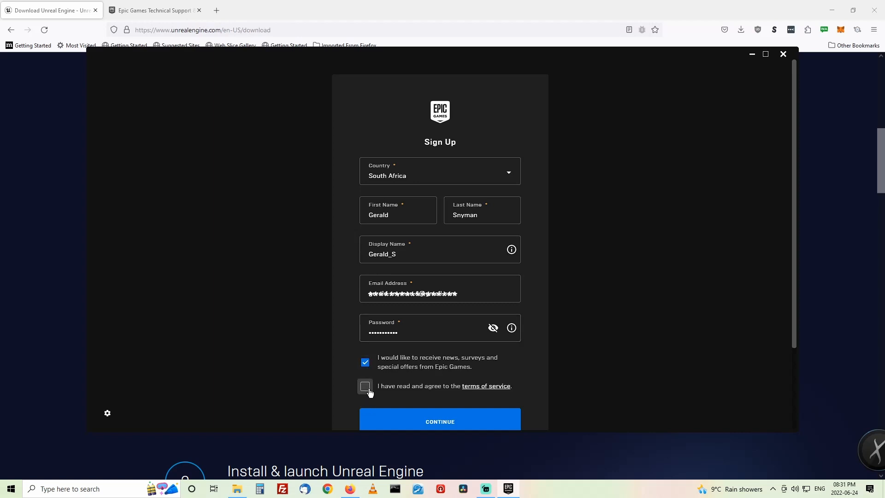
left_click(366, 387)
scroll(416, 391, "down", 2)
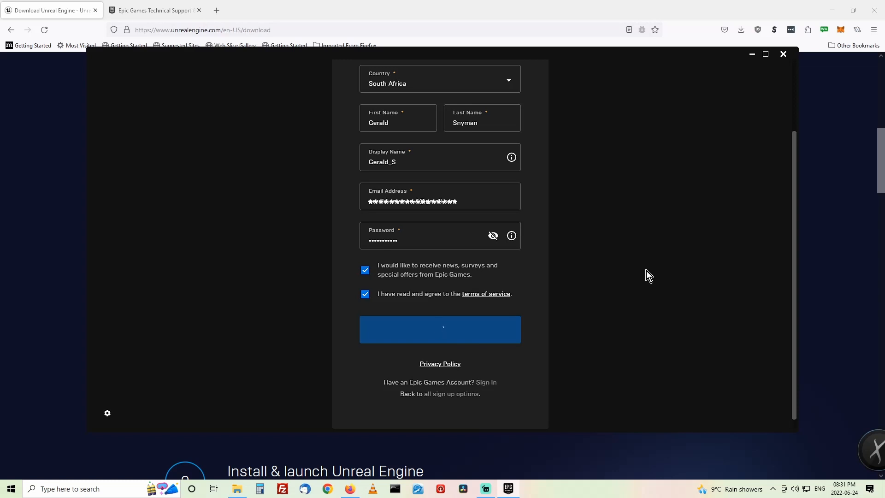
left_click(766, 55)
left_click(378, 256)
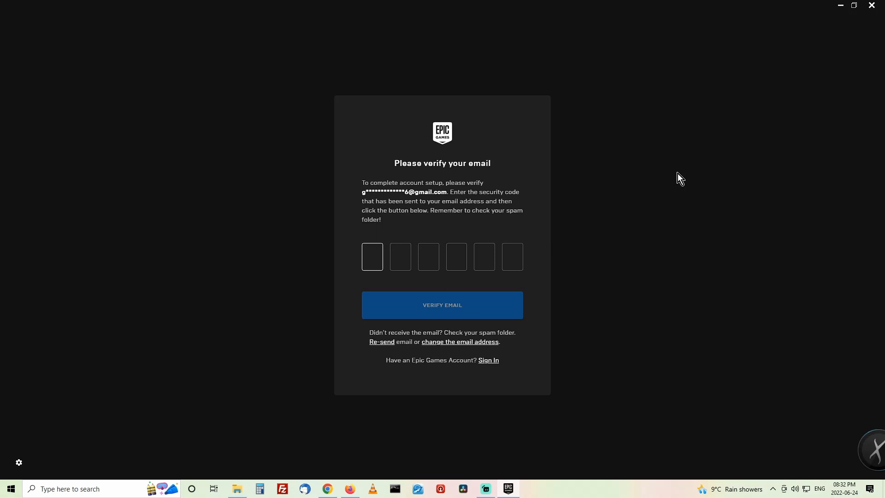
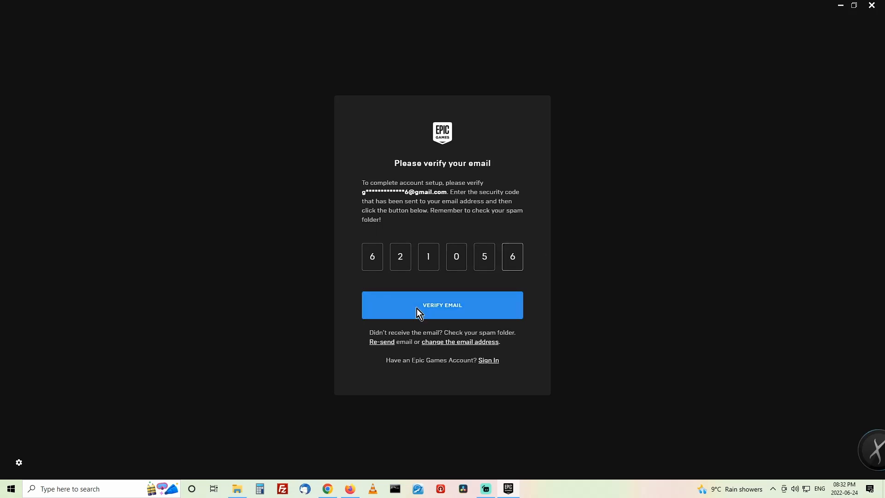
Verify the email with the emailed six-digit security code and return to the Store front page.
left_click(416, 308)
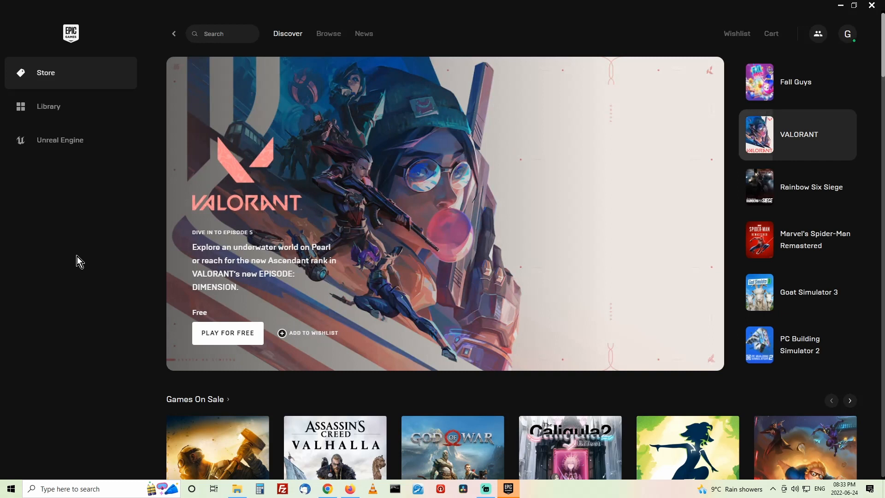
left_click(66, 80)
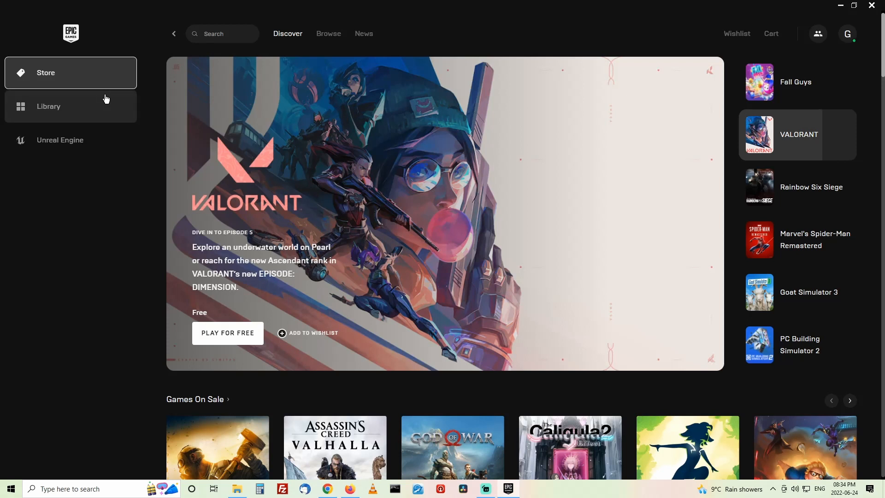
Scroll through the Store, browse all titles, then open the empty Library with its Shop Games & Mods tile.
scroll(399, 224, "down", 2)
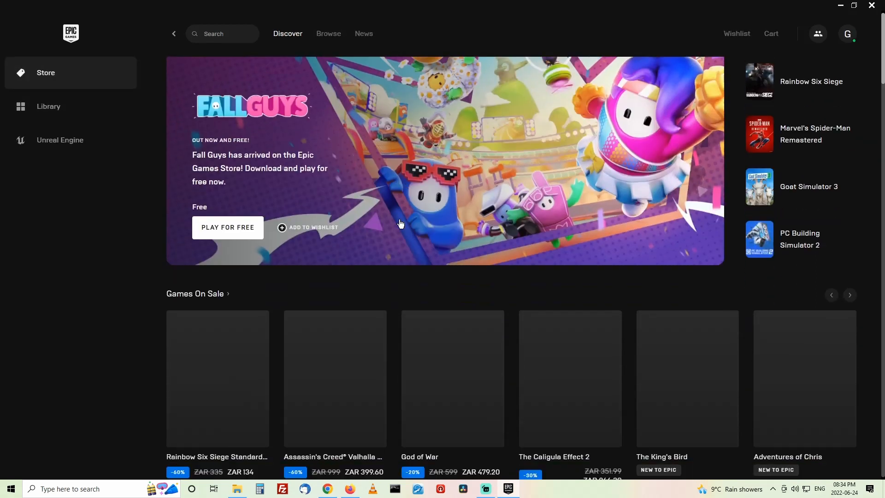
scroll(396, 219, "down", 2)
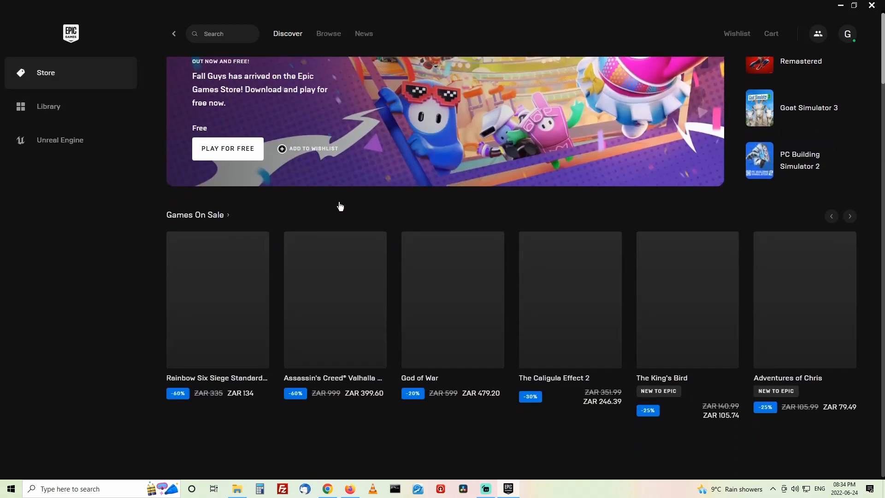
scroll(339, 207, "down", 4)
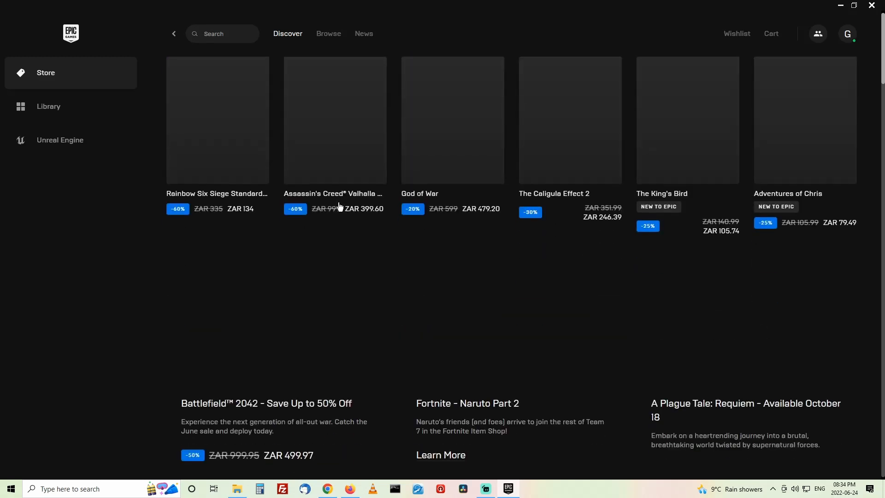
scroll(339, 207, "down", 4)
scroll(339, 203, "down", 2)
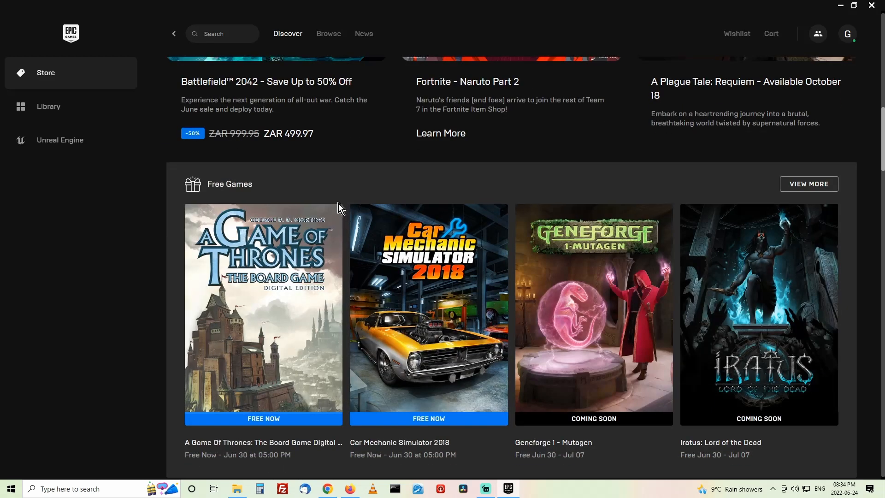
scroll(339, 206, "up", 10)
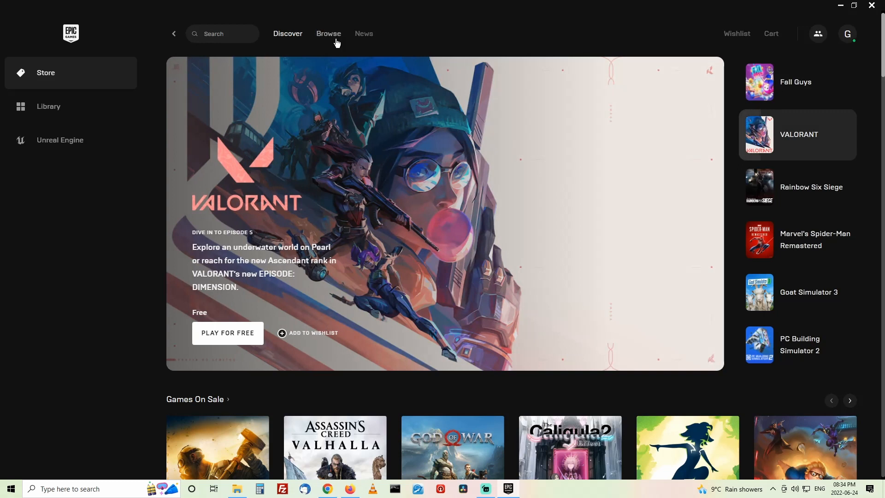
left_click(327, 35)
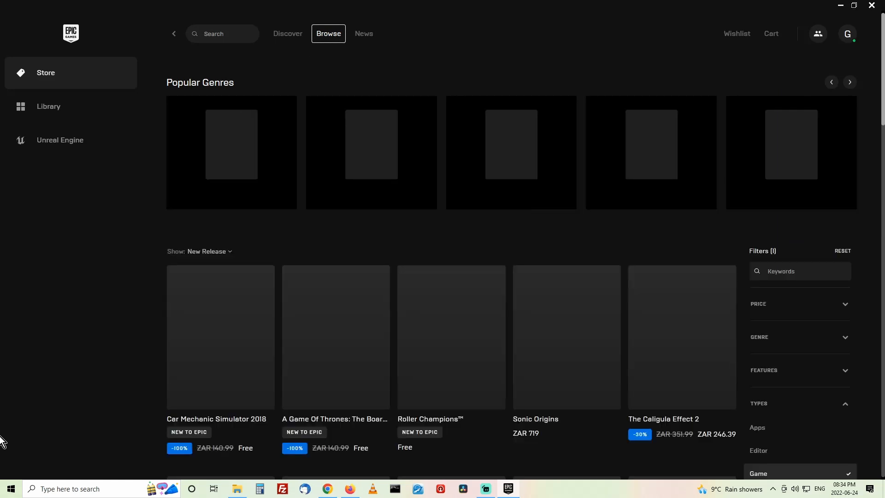
left_click(484, 492)
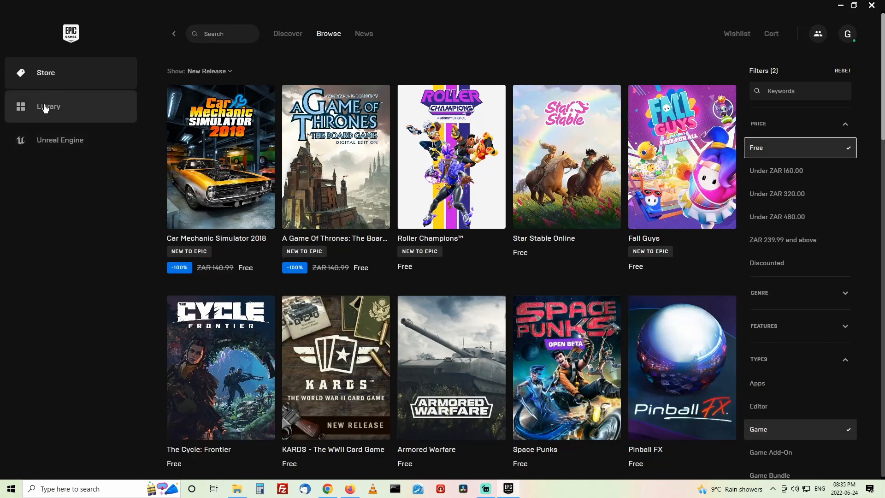
left_click(45, 108)
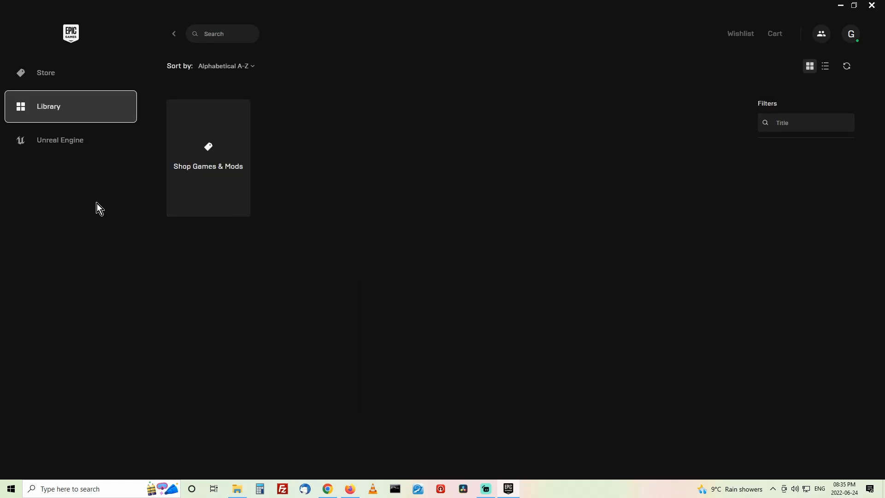
left_click(65, 145)
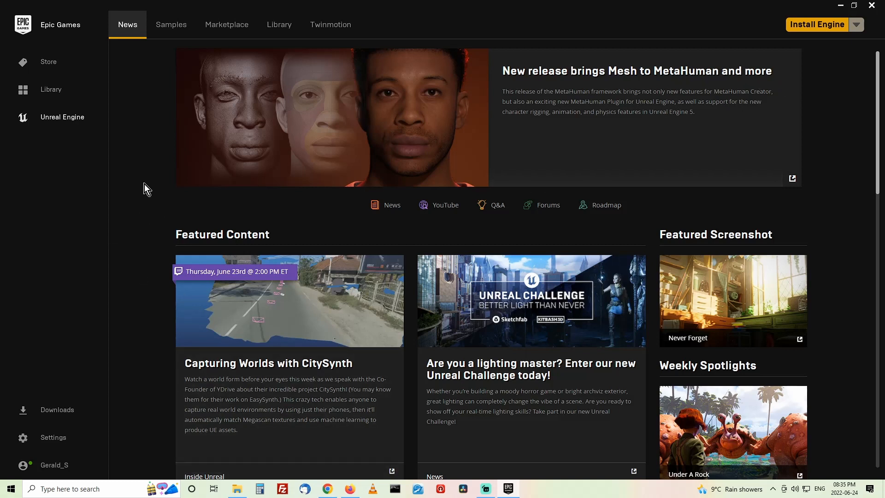
scroll(145, 184, "down", 2)
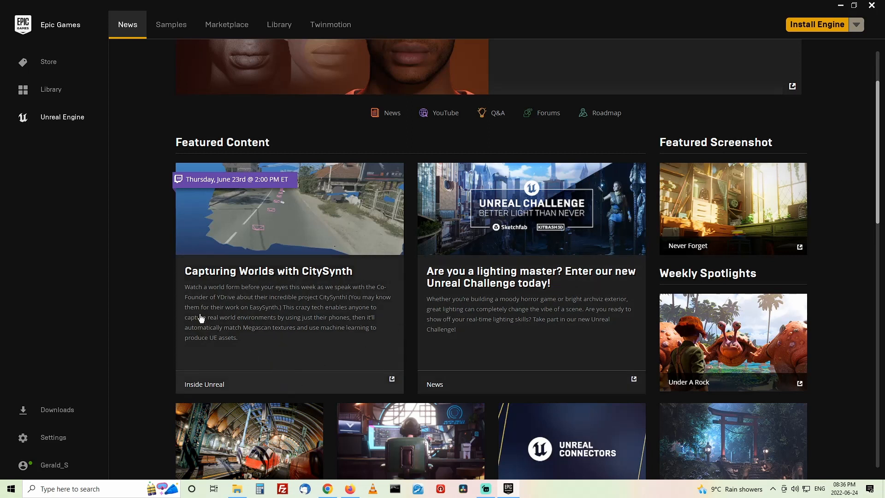
scroll(199, 313, "down", 2)
scroll(197, 308, "down", 4)
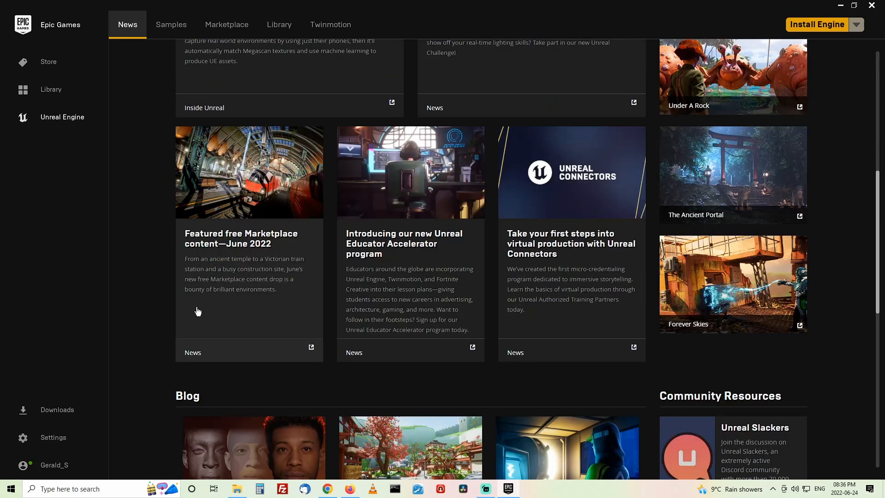
scroll(198, 311, "down", 4)
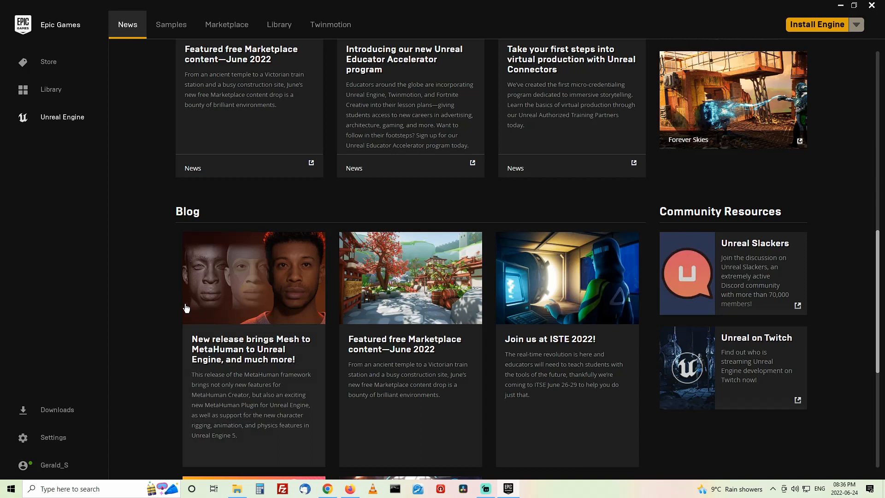
scroll(186, 308, "down", 3)
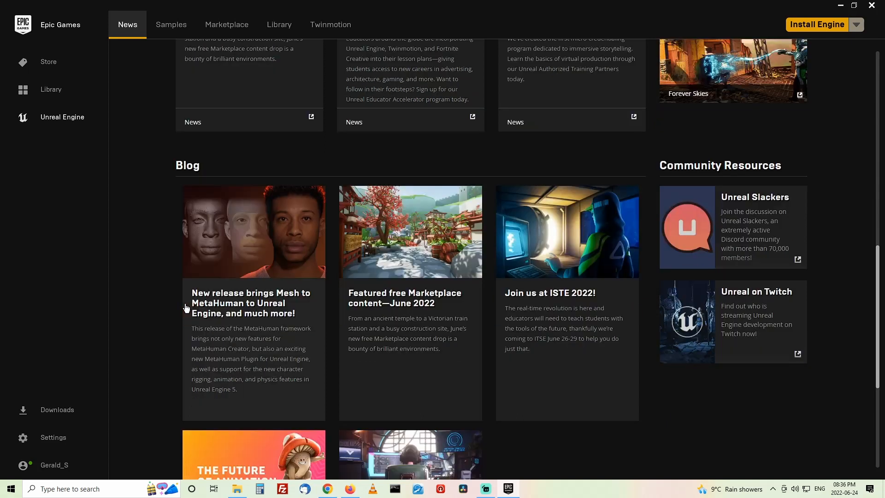
scroll(187, 308, "down", 3)
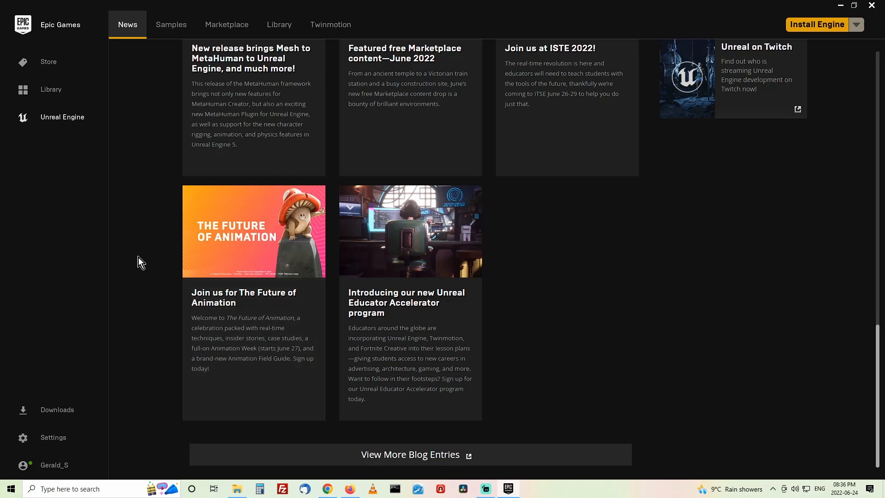
scroll(139, 258, "up", 15)
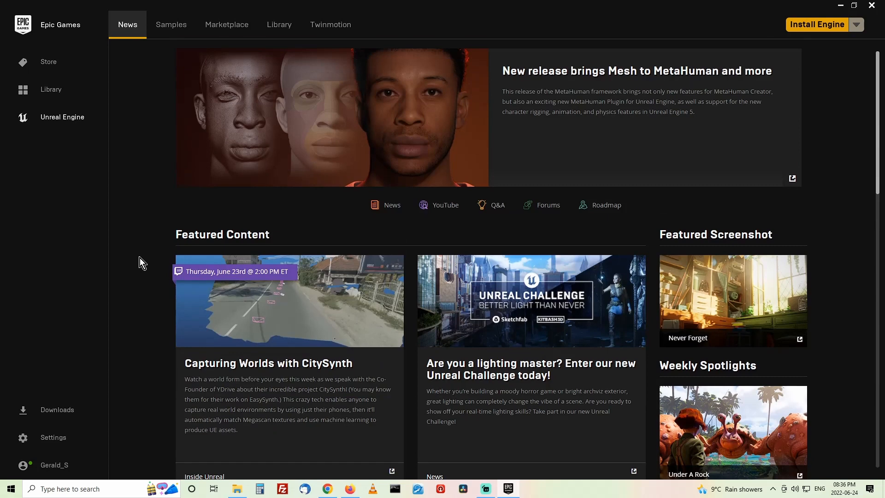
left_click(350, 490)
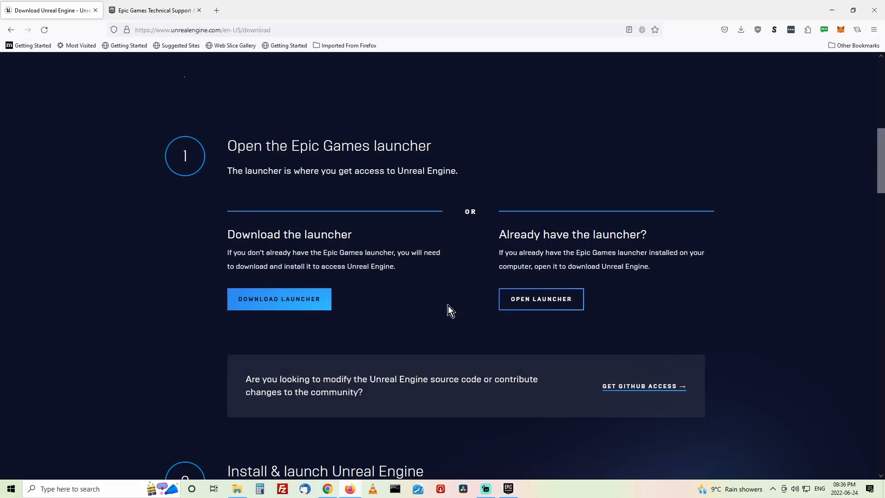
scroll(448, 306, "down", 2)
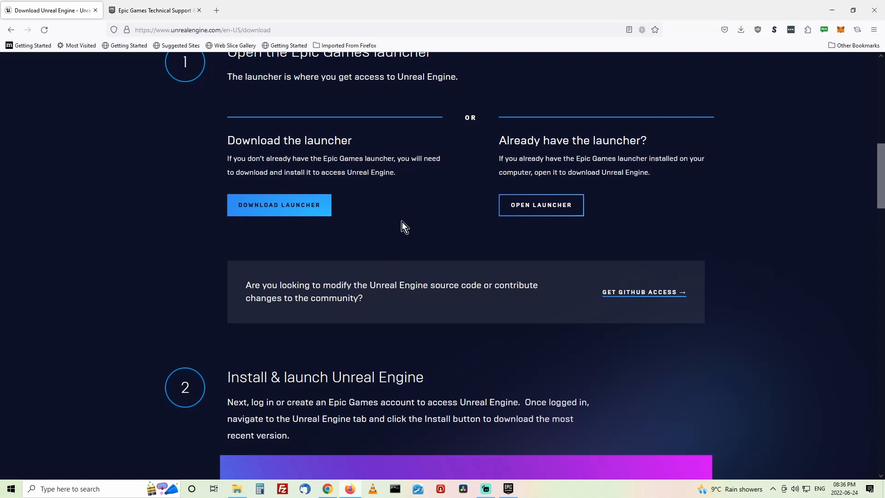
scroll(402, 225, "down", 5)
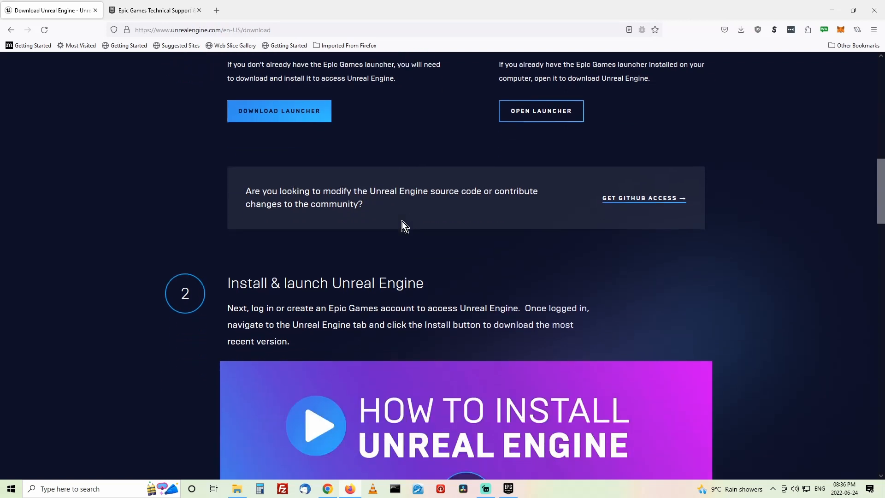
scroll(91, 283, "down", 2)
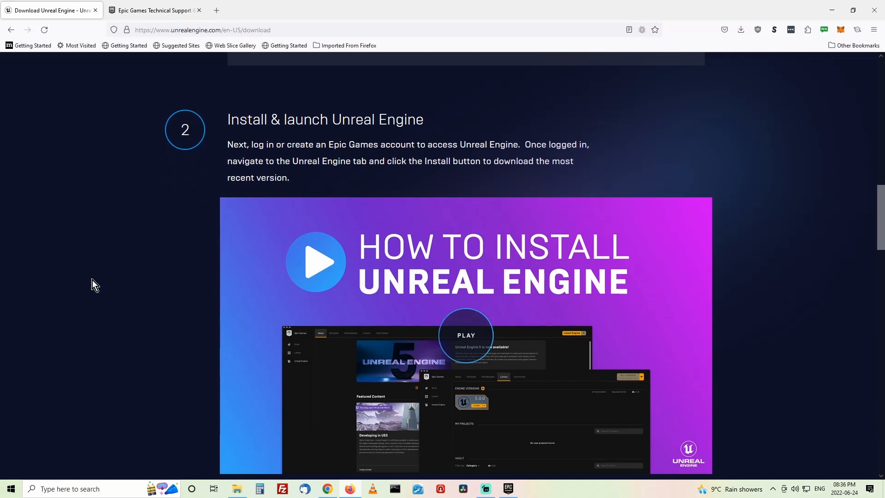
scroll(94, 265, "up", 2)
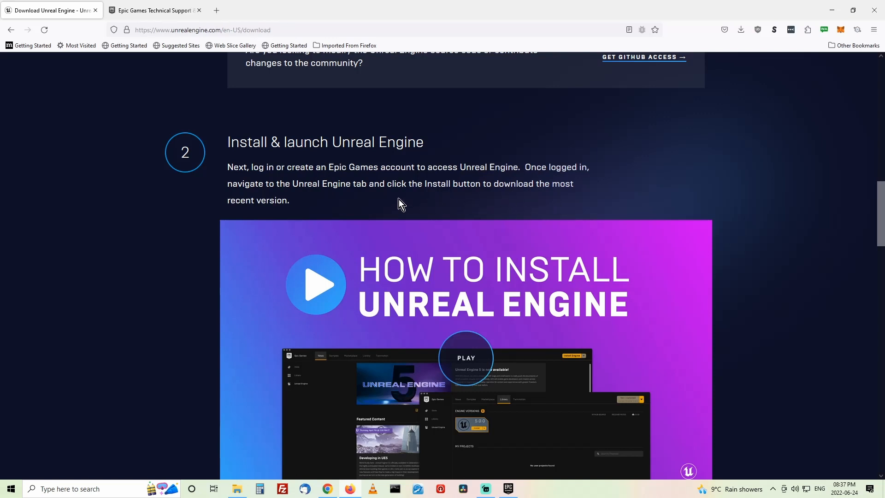
key("alt+Tab")
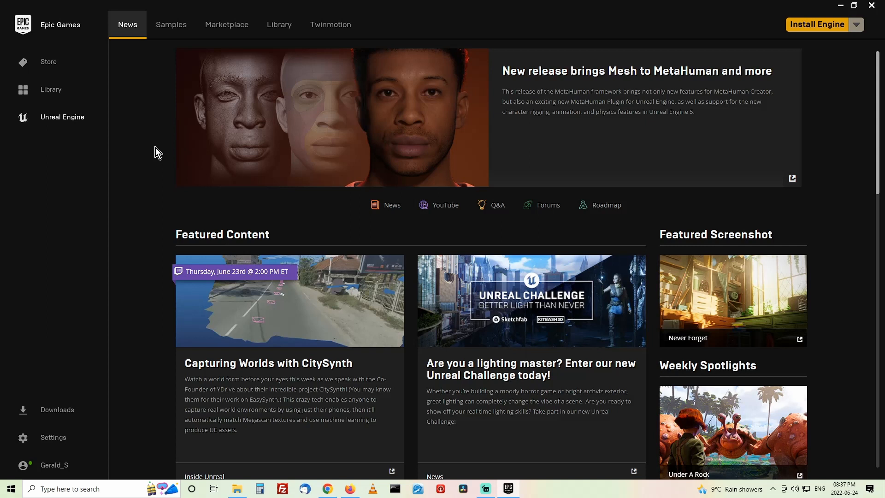
Start installing Unreal Engine 5.0.2 from the engine versions list and accept the end user license agreement.
left_click(828, 27)
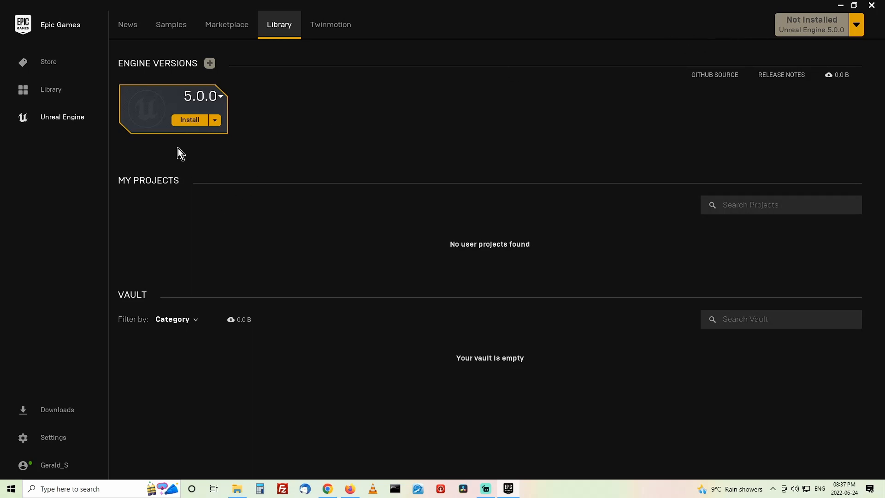
left_click(190, 120)
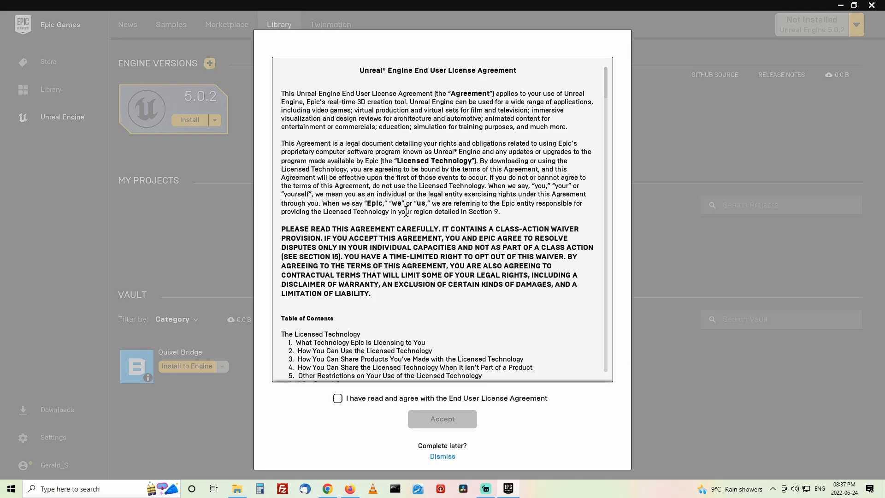
scroll(535, 272, "down", 4)
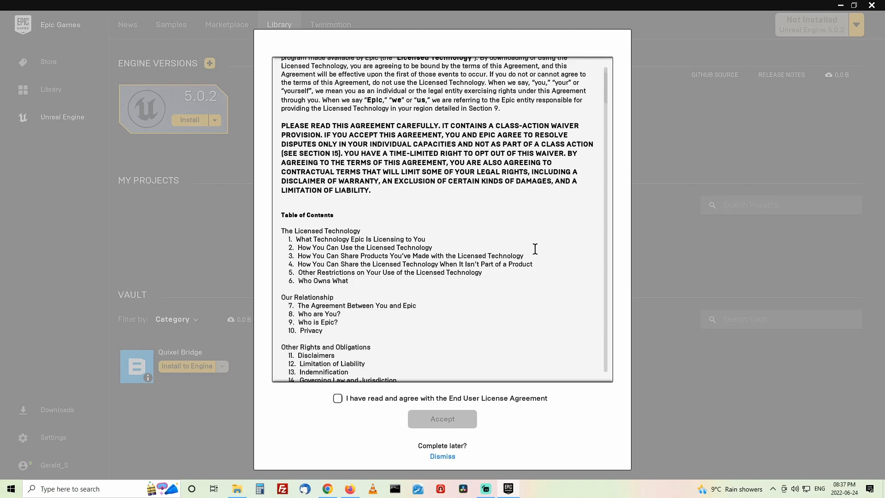
scroll(535, 248, "down", 12)
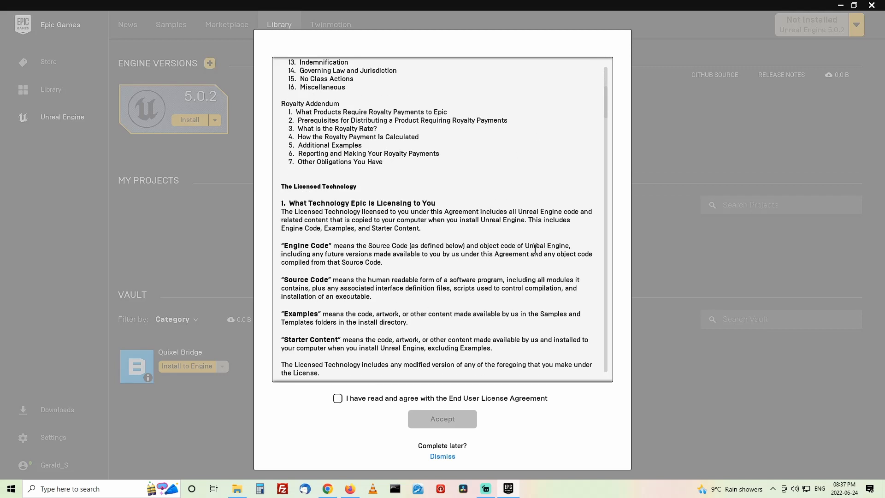
scroll(535, 249, "down", 3)
left_click(338, 399)
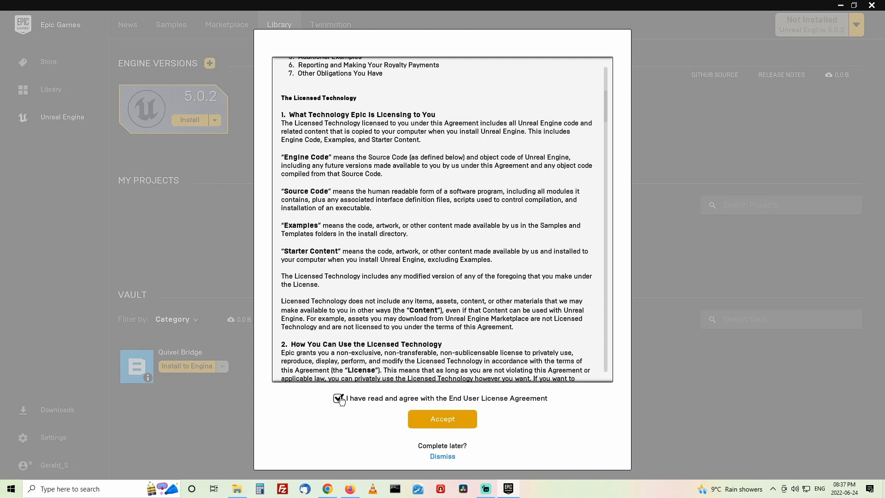
left_click(464, 419)
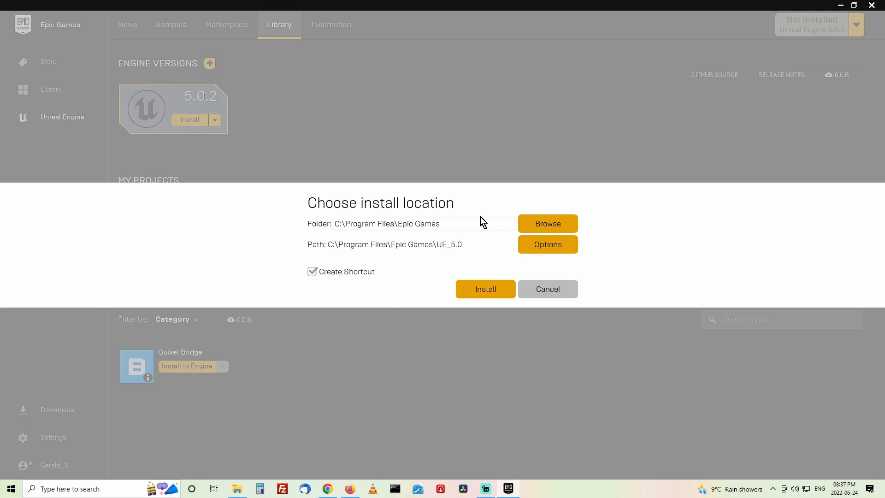
Install Unreal Engine 5.0.2 to C:\Program Files\Epic Games, which fails: 58,98 GB needed, 10,13 GB free.
left_click(488, 292)
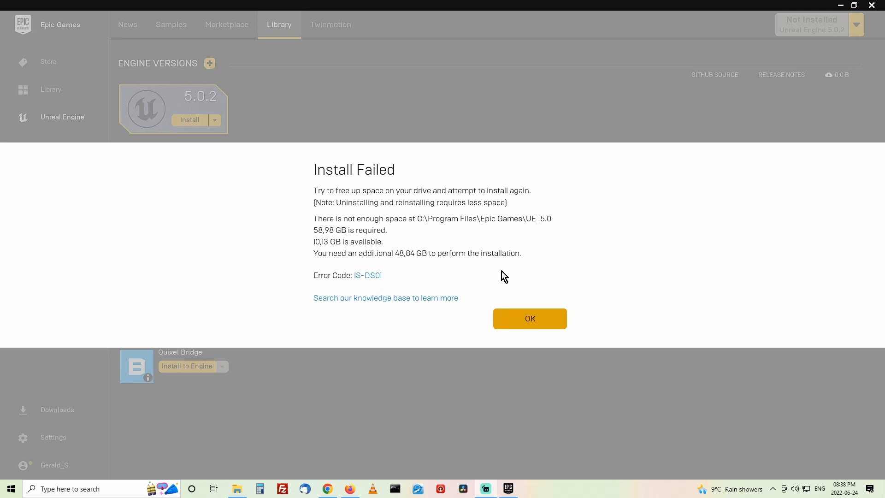
Dismiss the install-failed message, restart the Unreal Engine 5.0.2 install, and review its options unchanged.
left_click(530, 319)
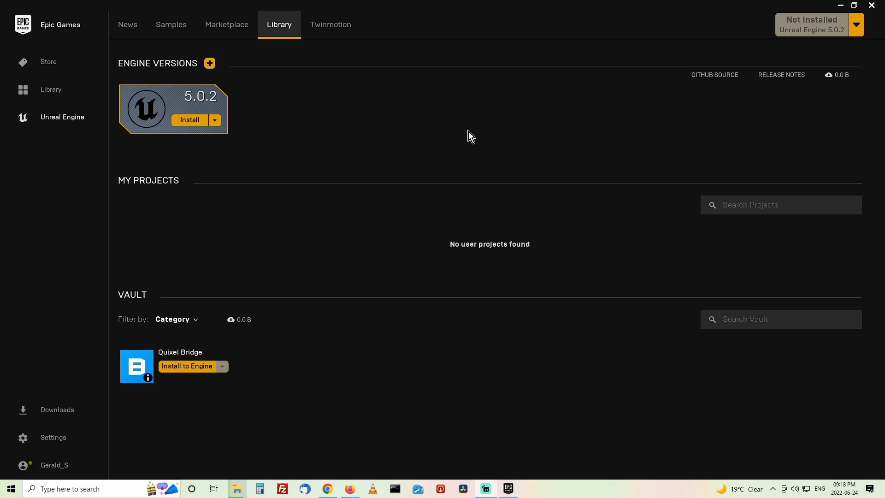
left_click(190, 121)
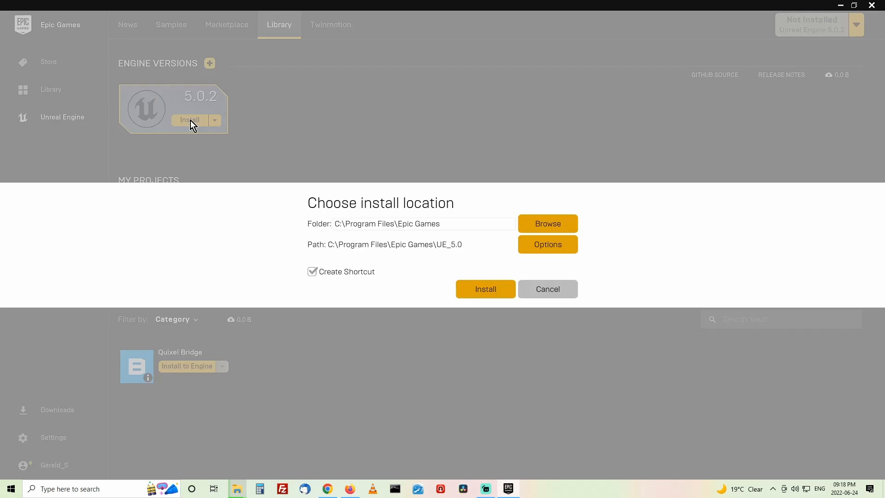
left_click(543, 245)
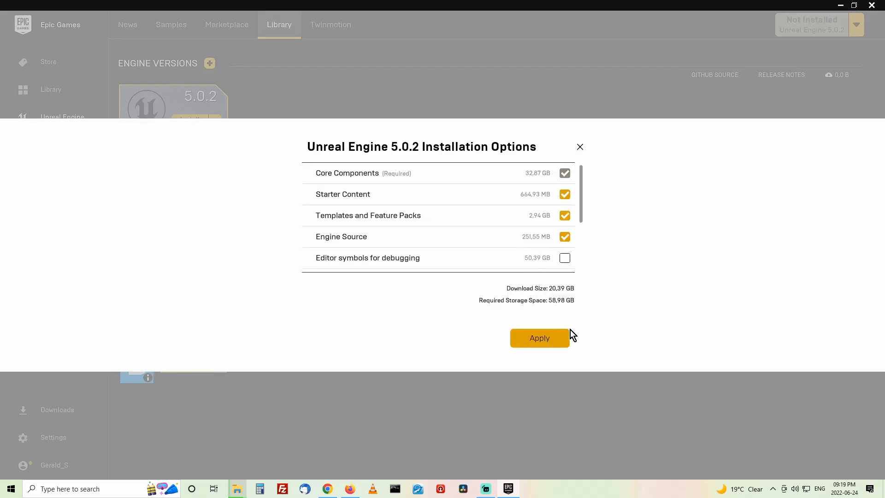
left_click(578, 145)
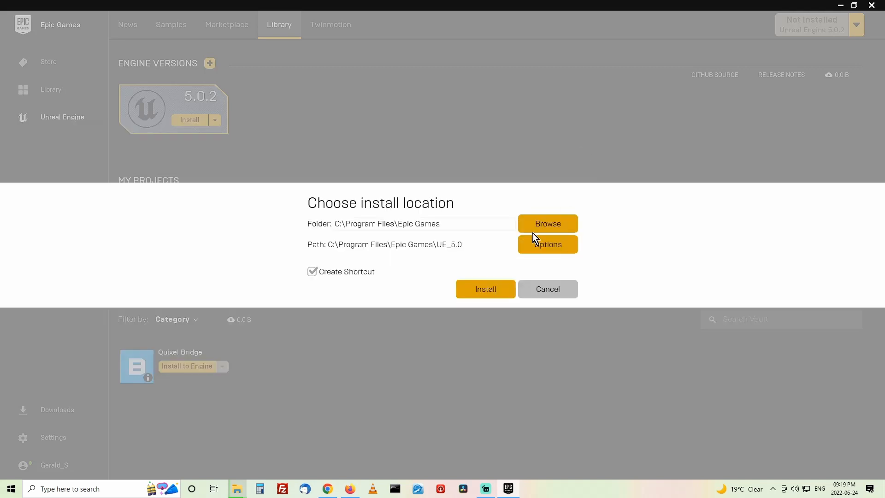
Create an 'Epic Games' folder in E:\Program Files and install Unreal Engine 5.0.2 there.
left_click(549, 220)
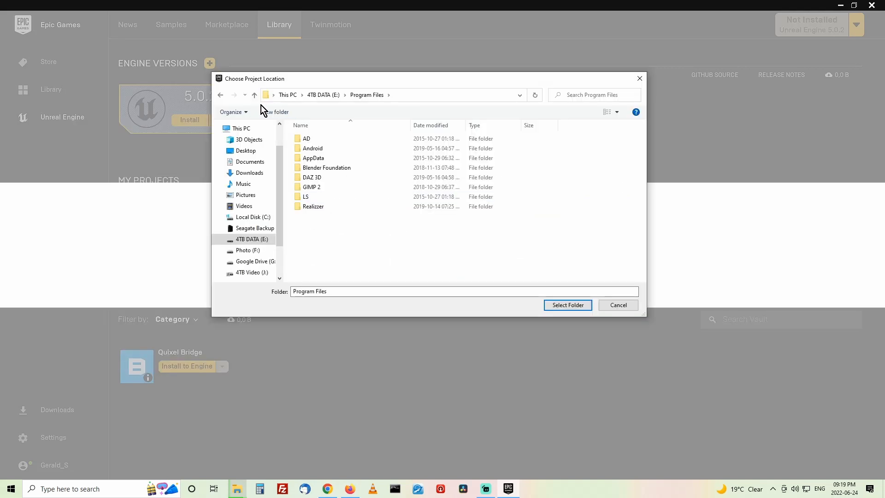
left_click(276, 112)
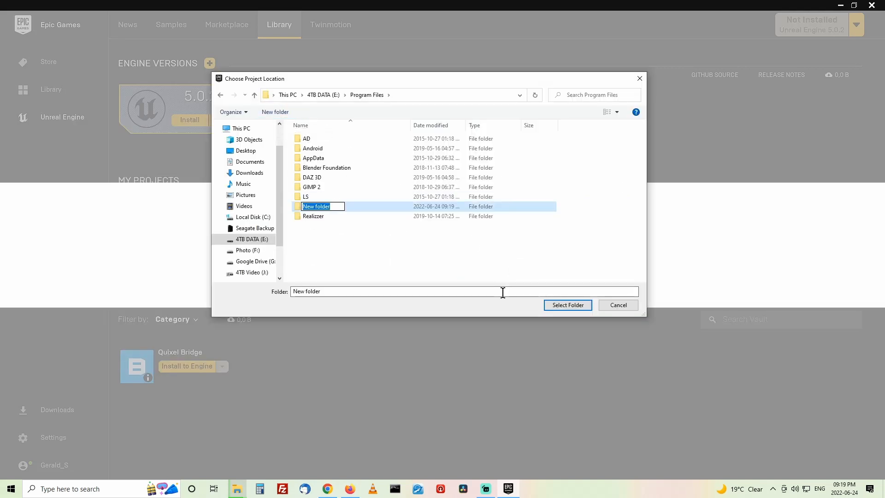
type("Epic")
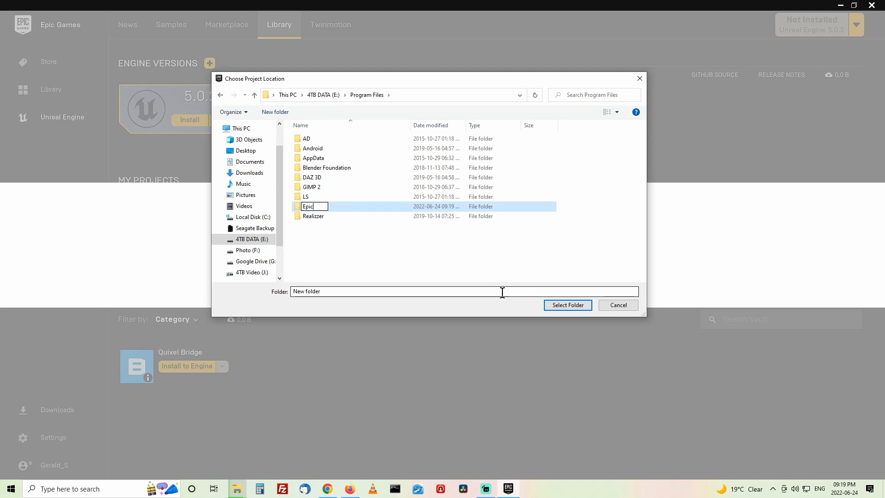
type(" Games")
left_click(570, 305)
left_click(568, 307)
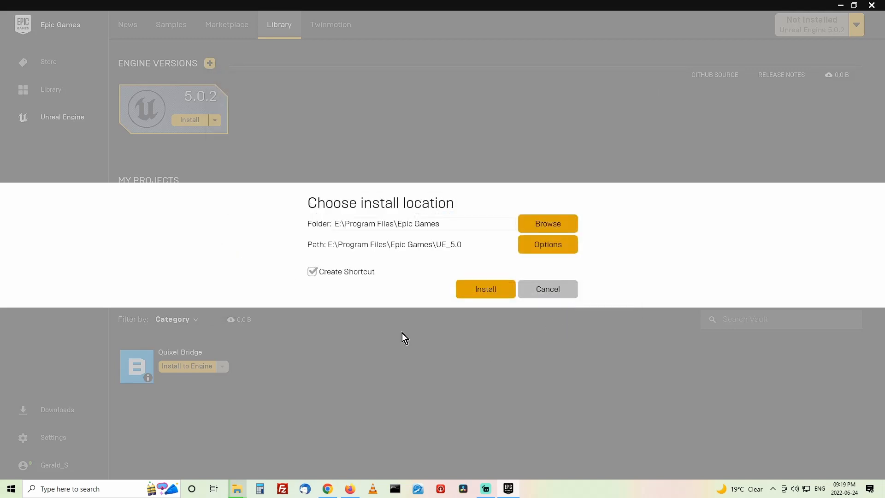
left_click(485, 290)
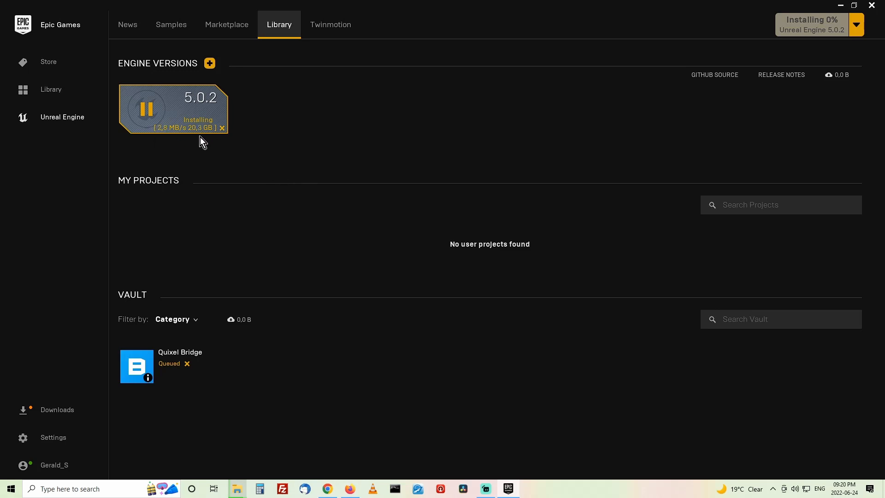
Monitor the Unreal Engine 5.0.2 download at 1% with Ethernet receiving about 24,7 Mbps.
mouse_move(198, 133)
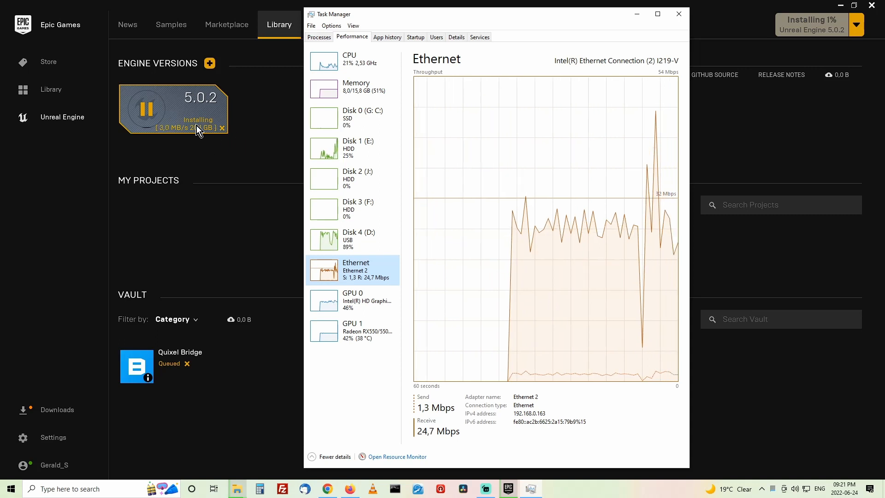
Close Task Manager while the Unreal Engine 5.0.2 install continues at 2%.
mouse_move(203, 130)
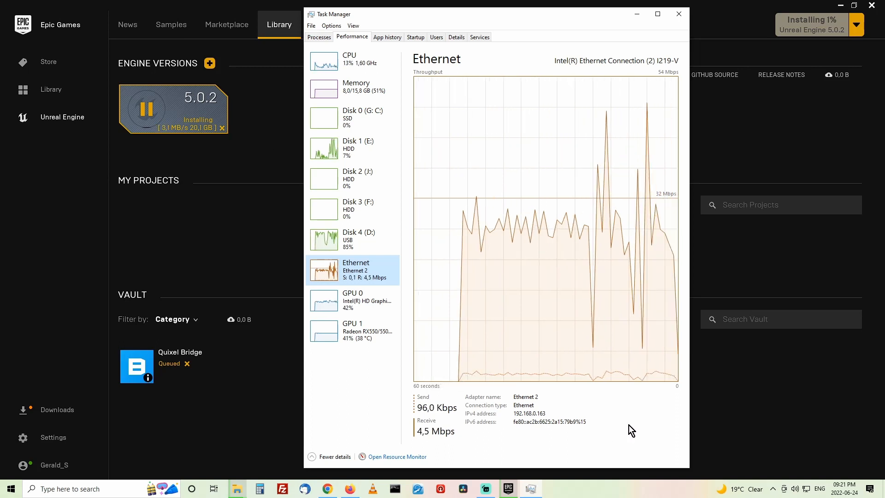
left_click(678, 13)
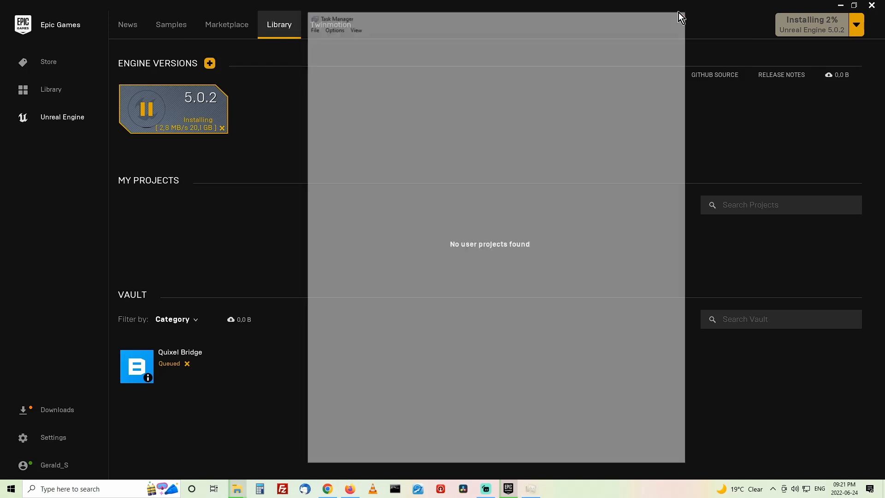